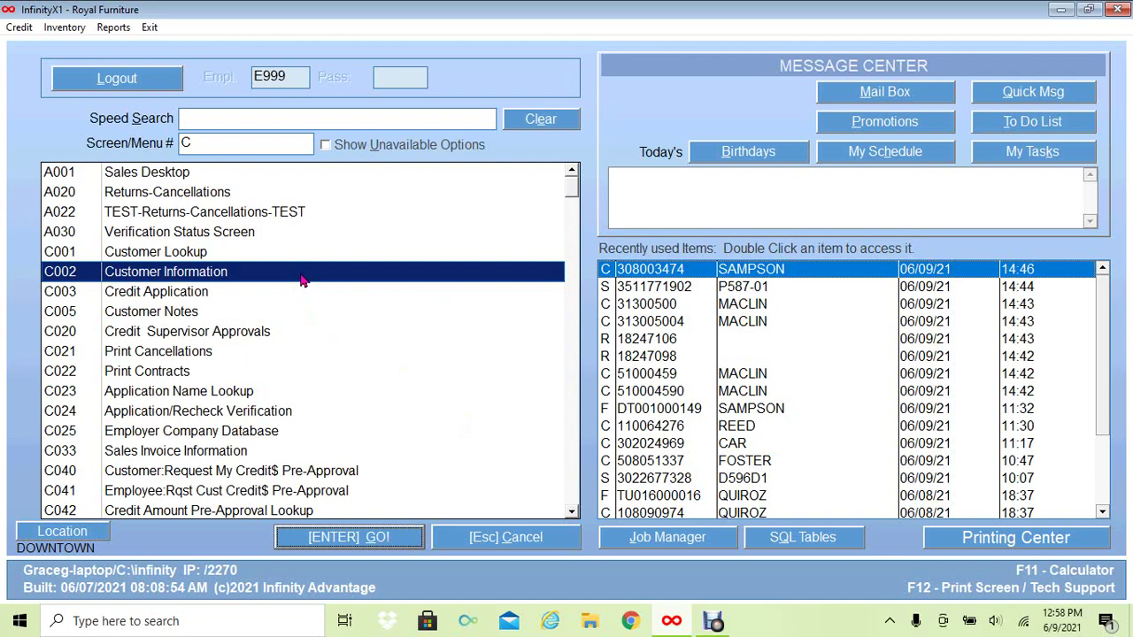
Unlock Customer Information (C002) with the password and load the customer's credit account showing $-76.20.
click(346, 545)
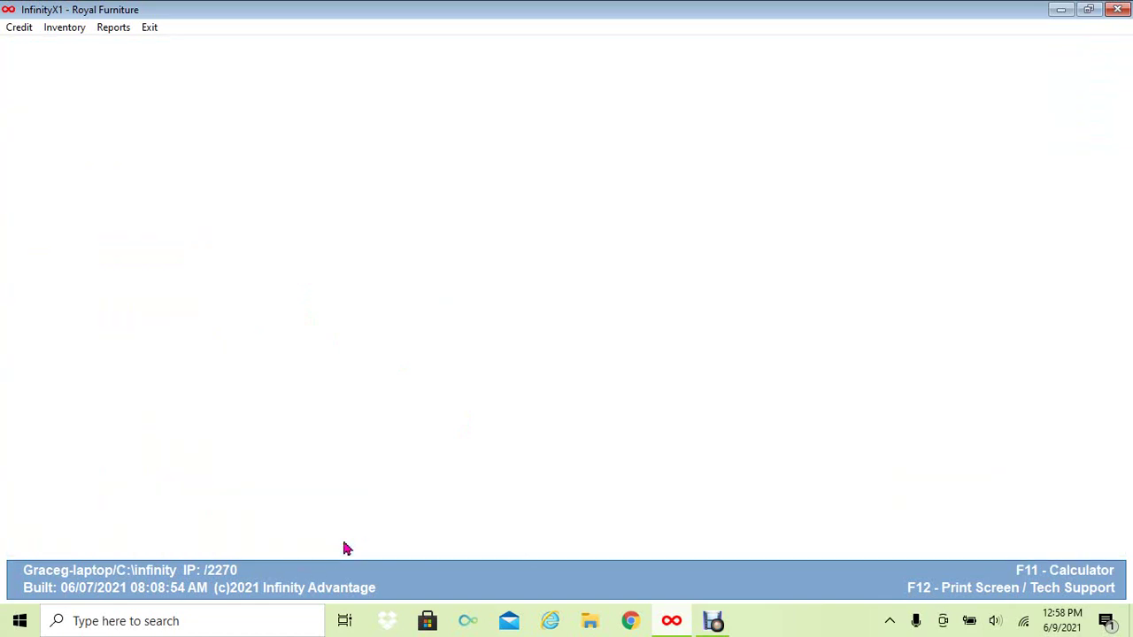
text(****)
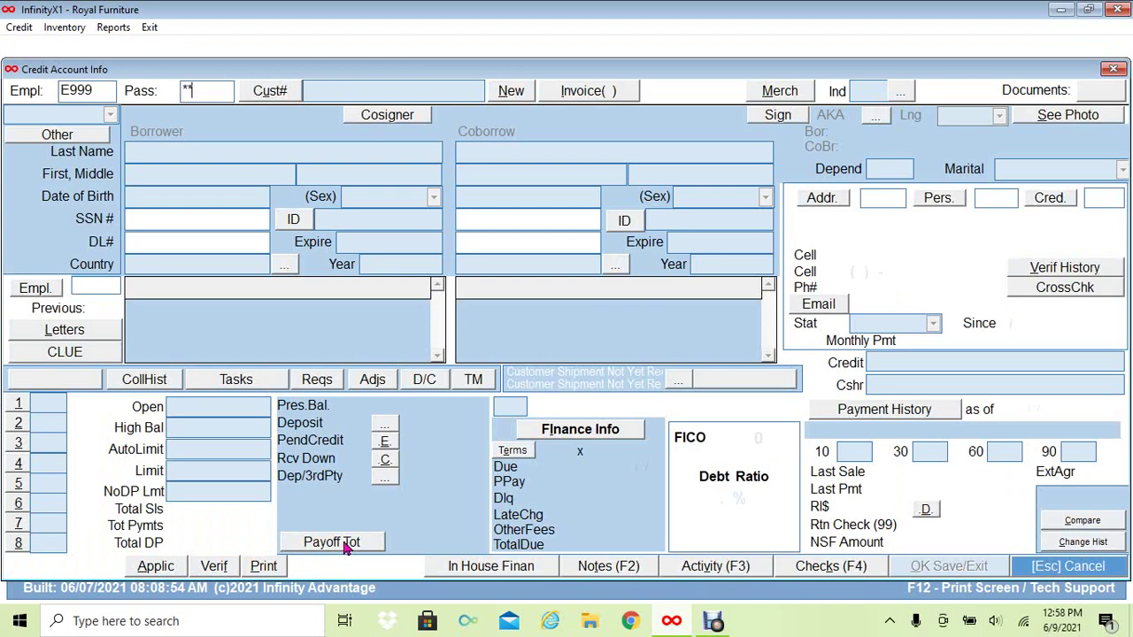
key(Return)
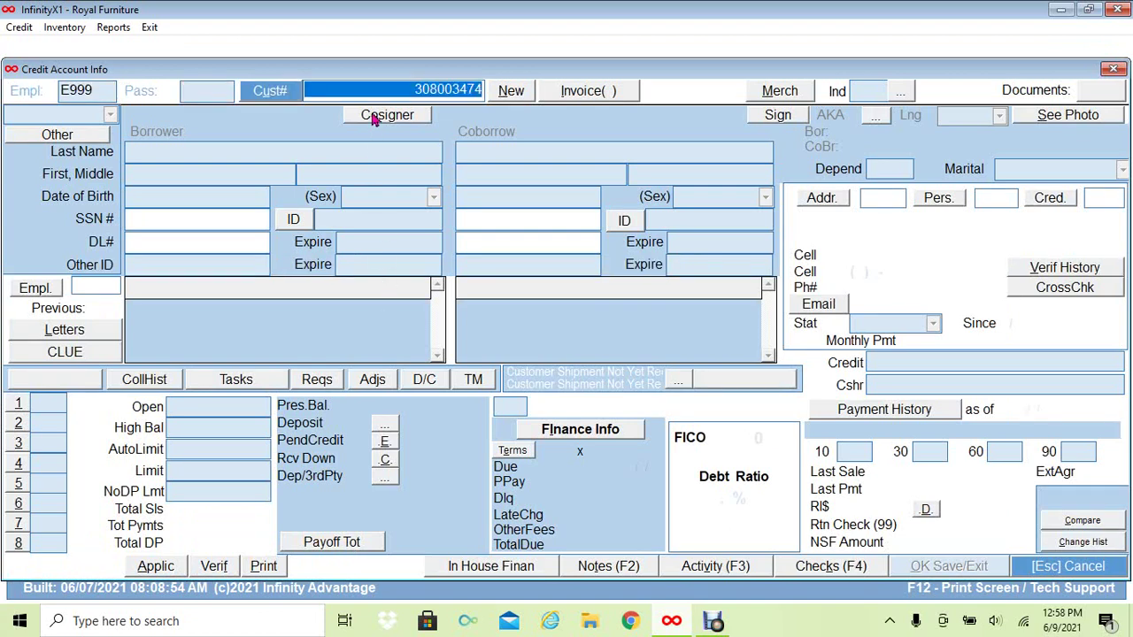
click(379, 91)
key(Return)
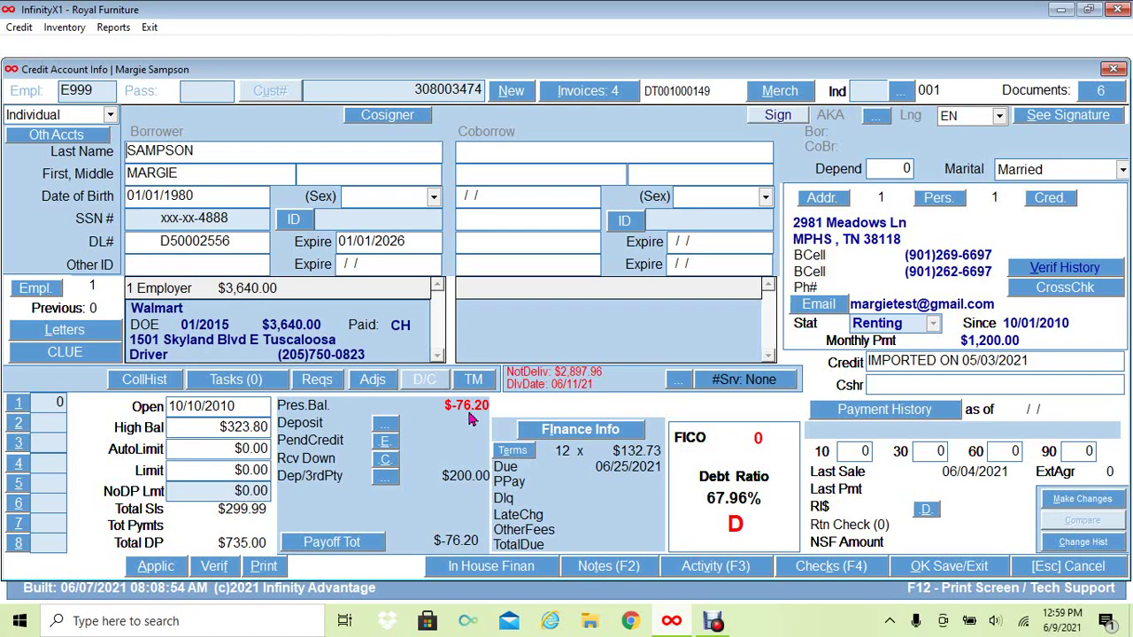
Add a new miscellaneous adjustment with the form type set to Petty Cash Voucher.
click(381, 388)
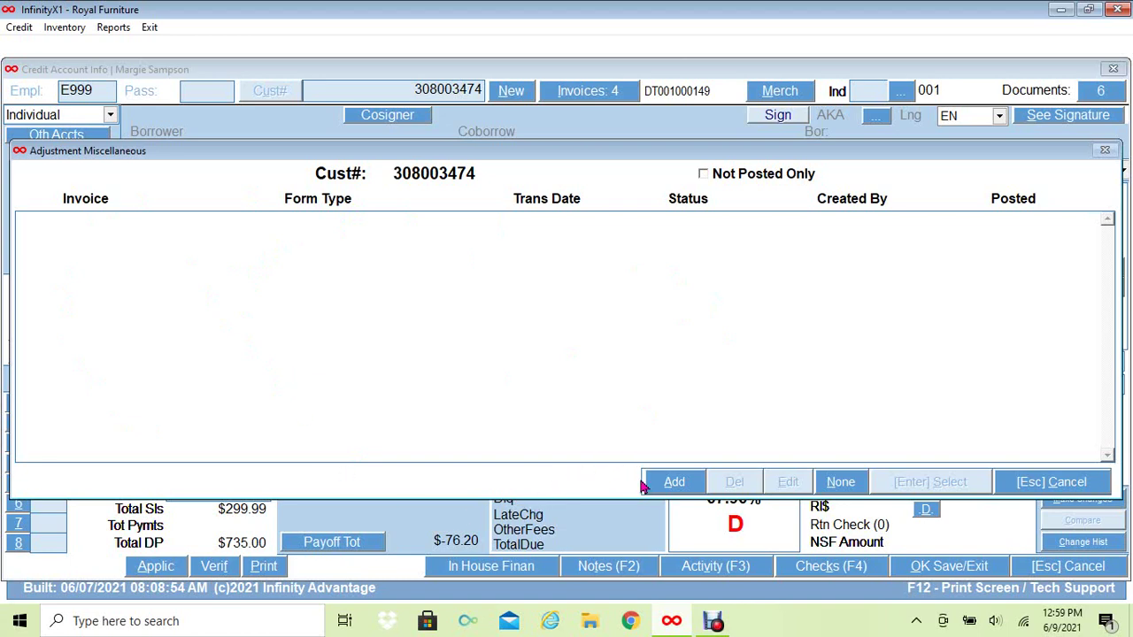
click(672, 484)
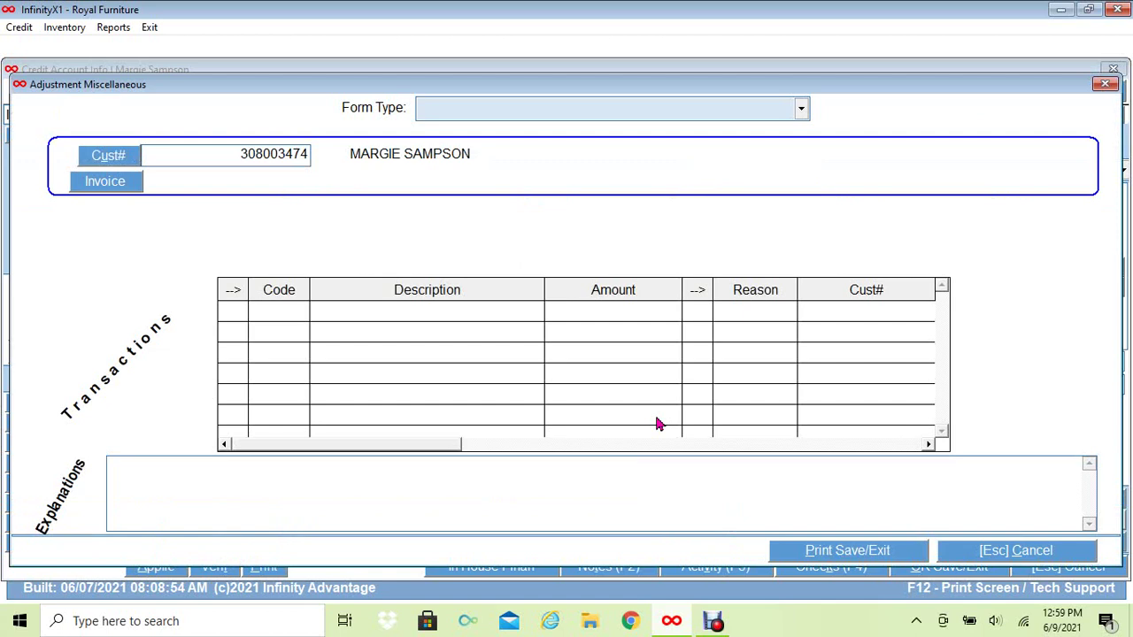
click(800, 111)
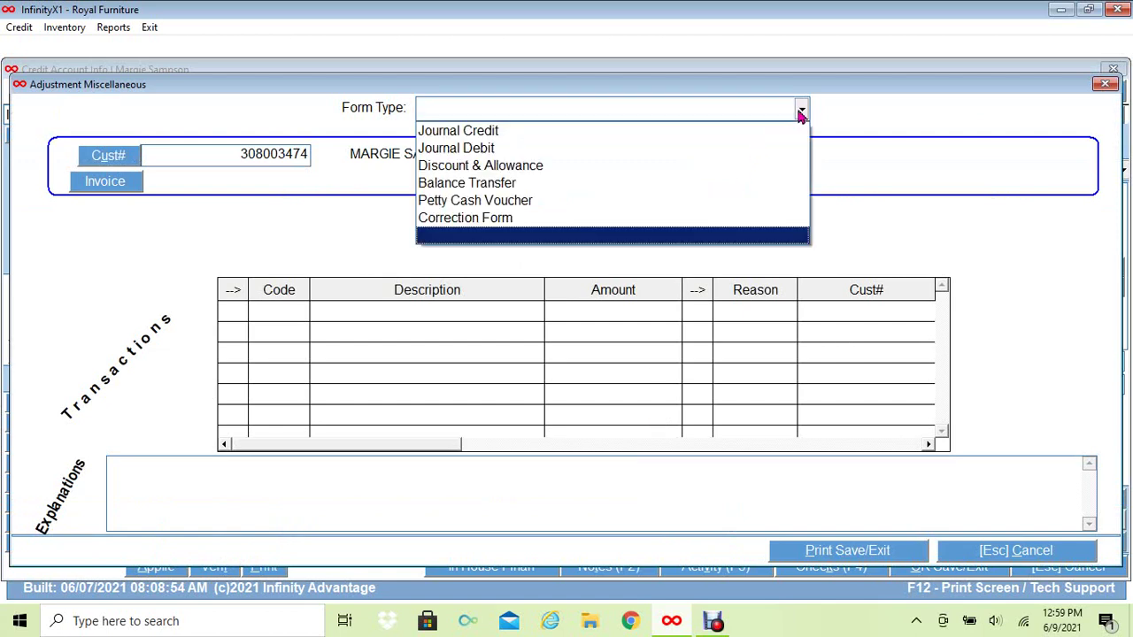
click(700, 202)
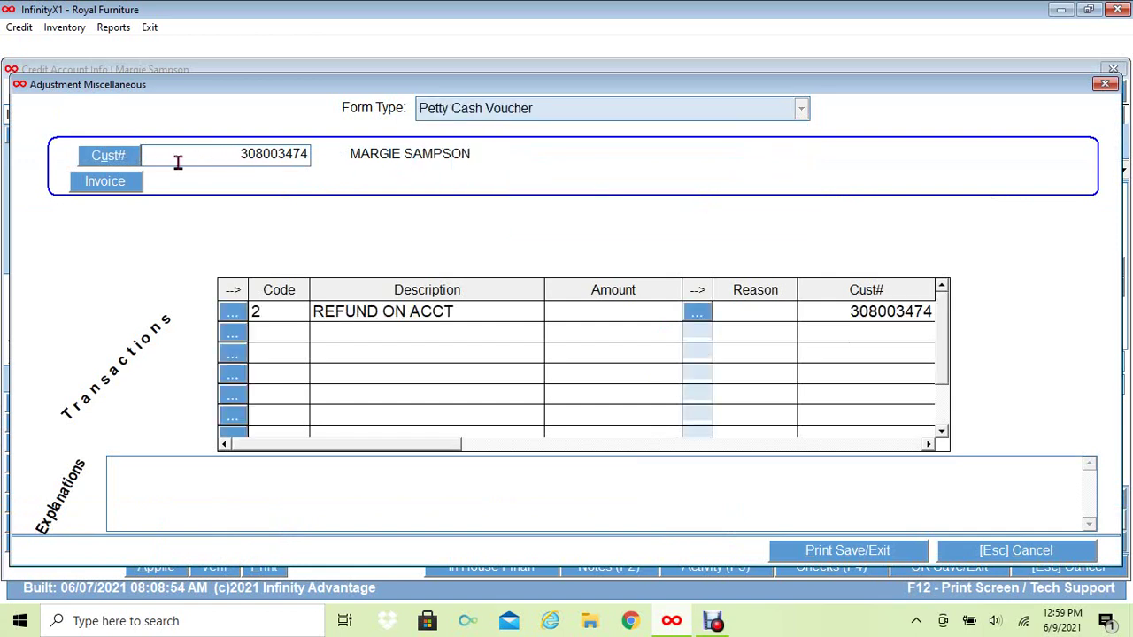
Link the cancelled 06/04/2021 invoice and enter 76.20 as the REFUND ON ACCT amount.
click(107, 184)
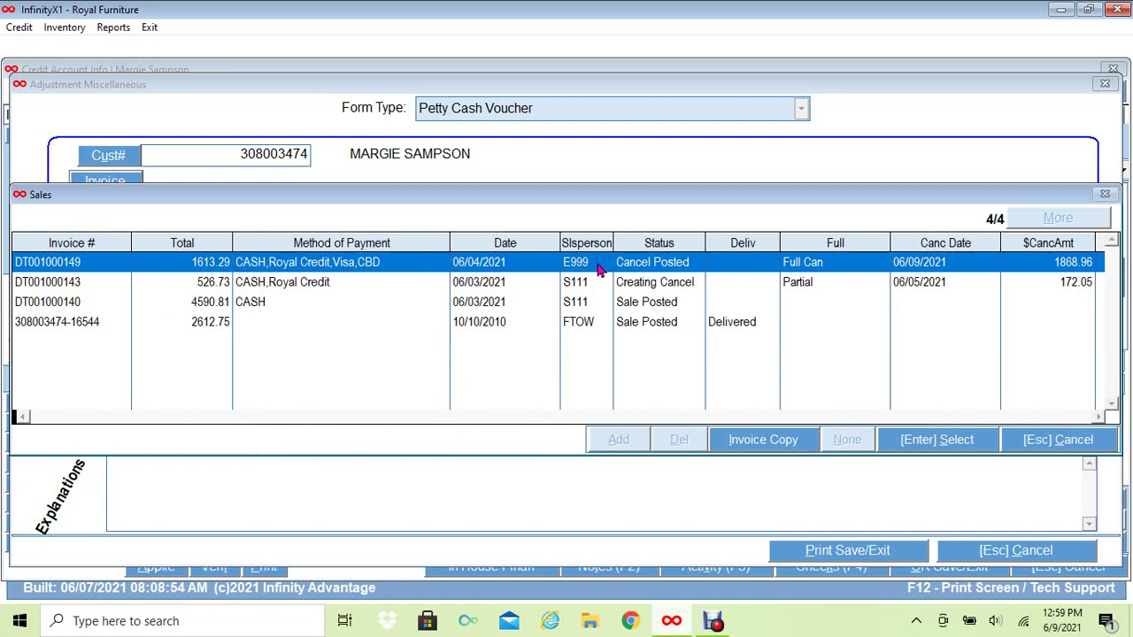
click(936, 440)
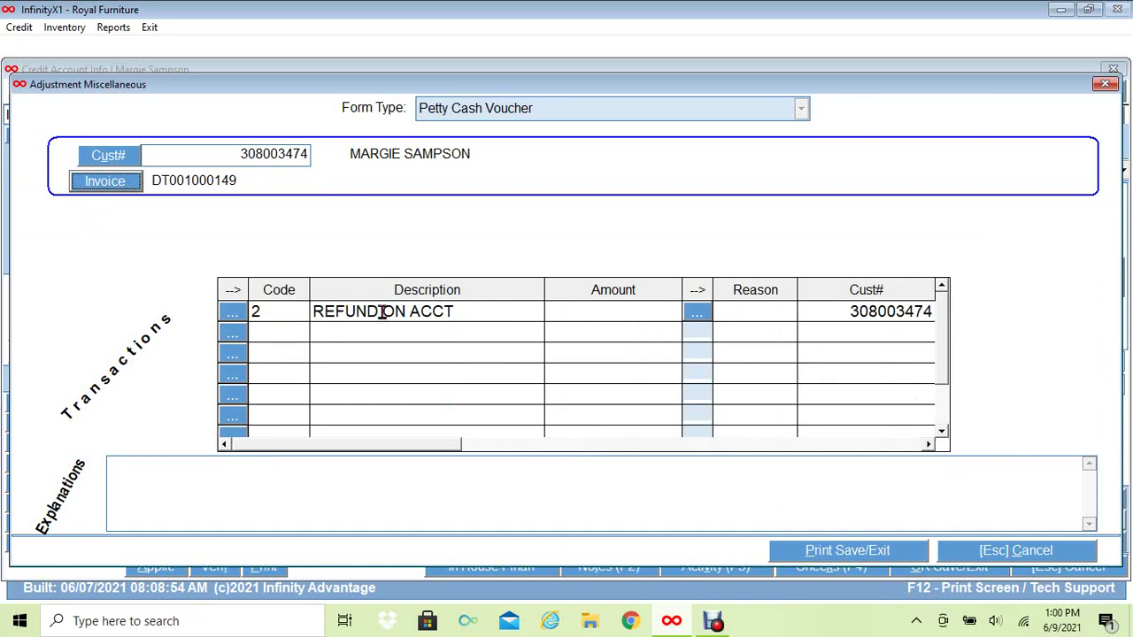
click(557, 313)
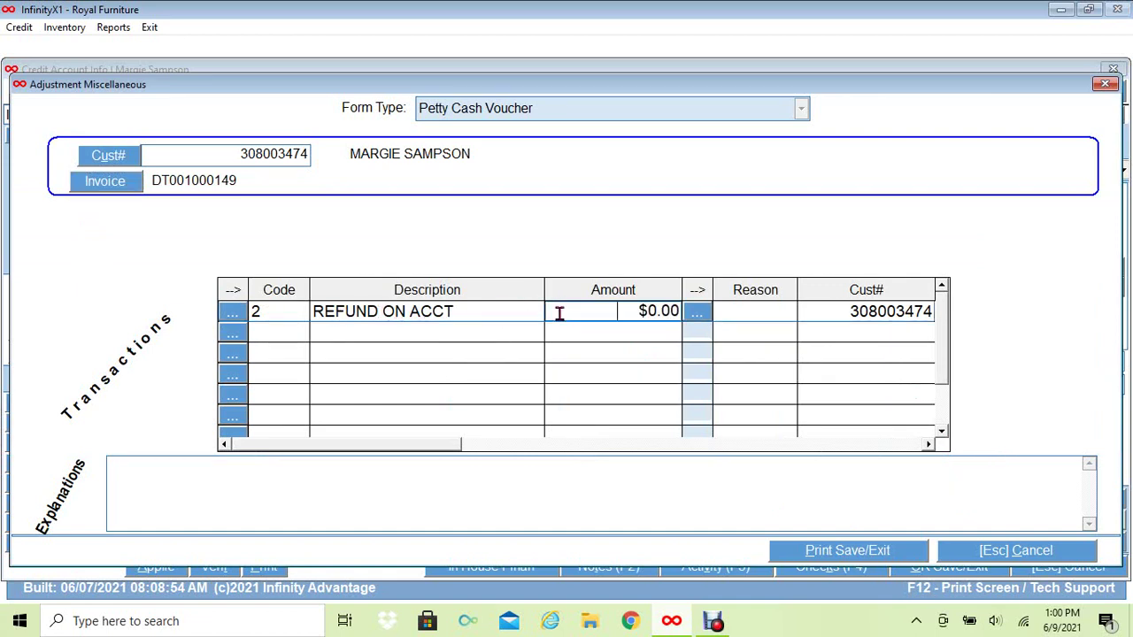
text(76.2)
key(Tab)
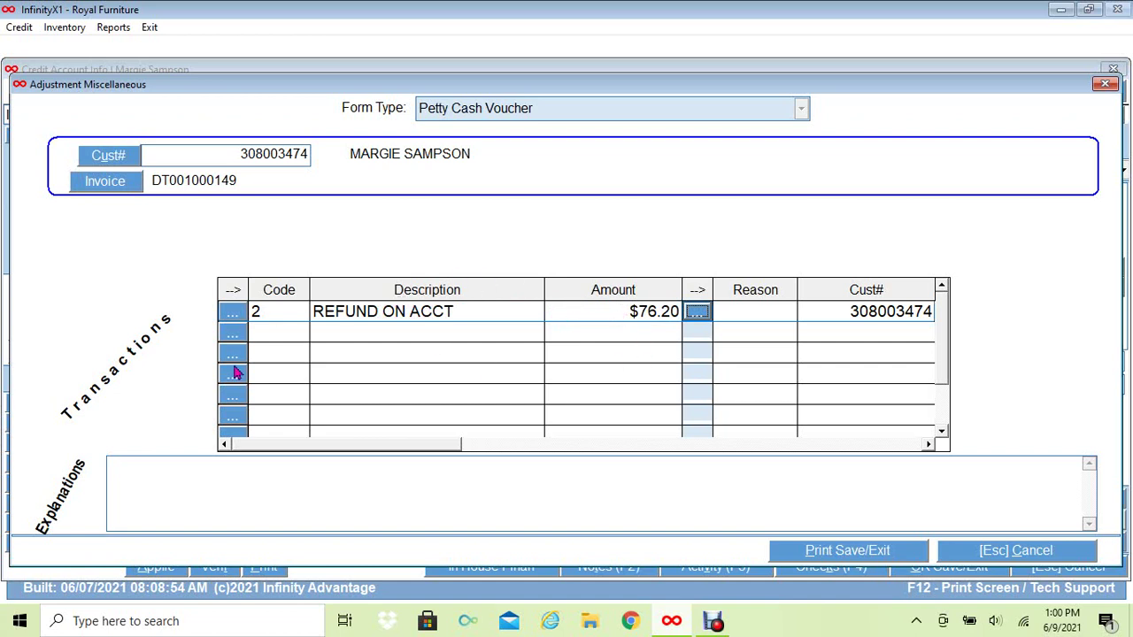
Type the explanation 'CUSTOMER REFUND ON OVERPAYMENT', correcting the misspelled OVERPAYMENT.
click(176, 490)
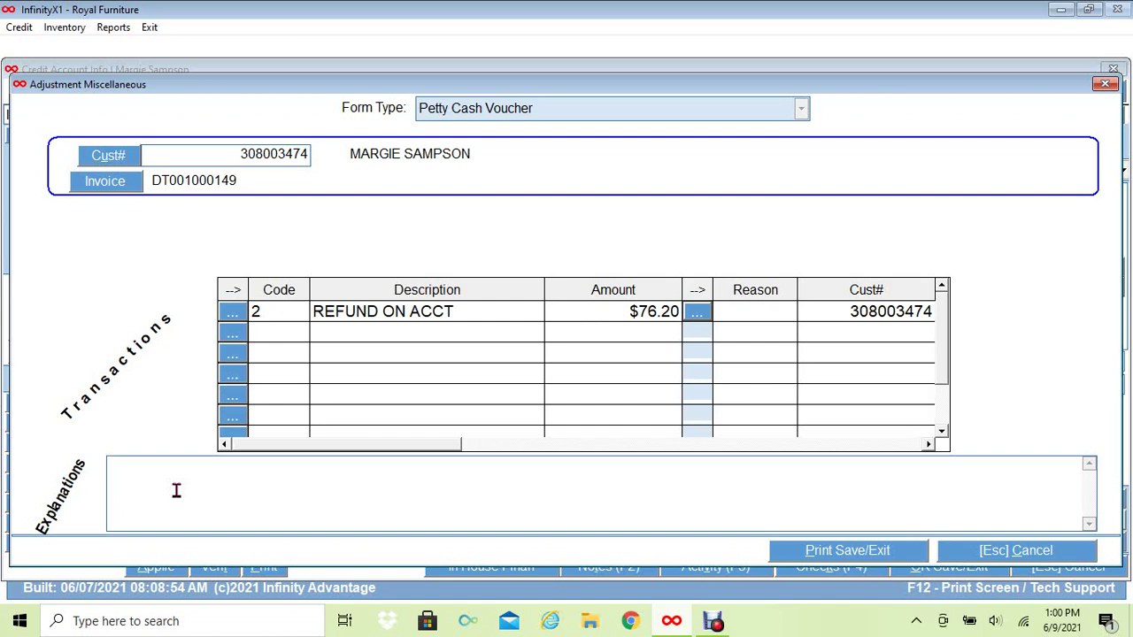
text(CUSTOMER)
text(REFUN)
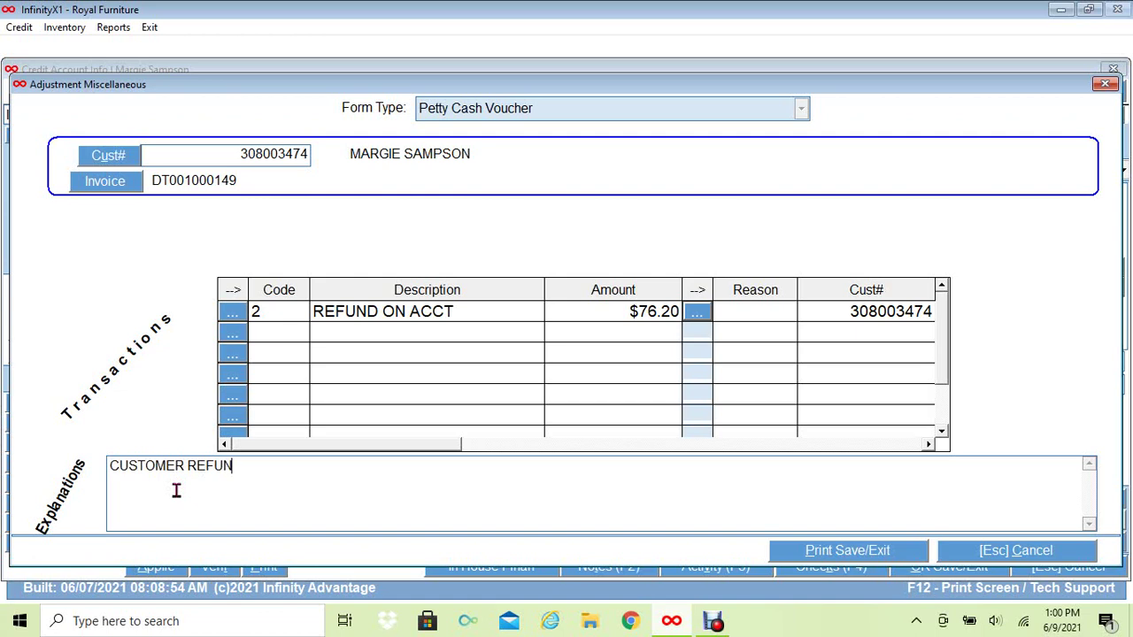
text(D ON OB)
click(277, 466)
text(VER)
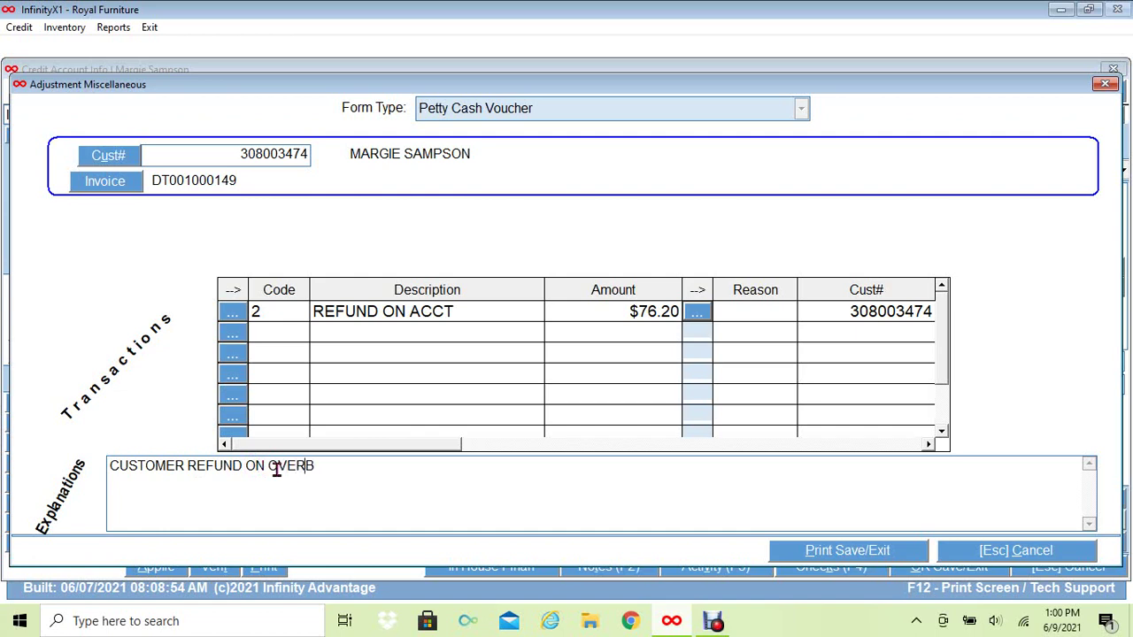
text(PAYMENT)
key(Return)
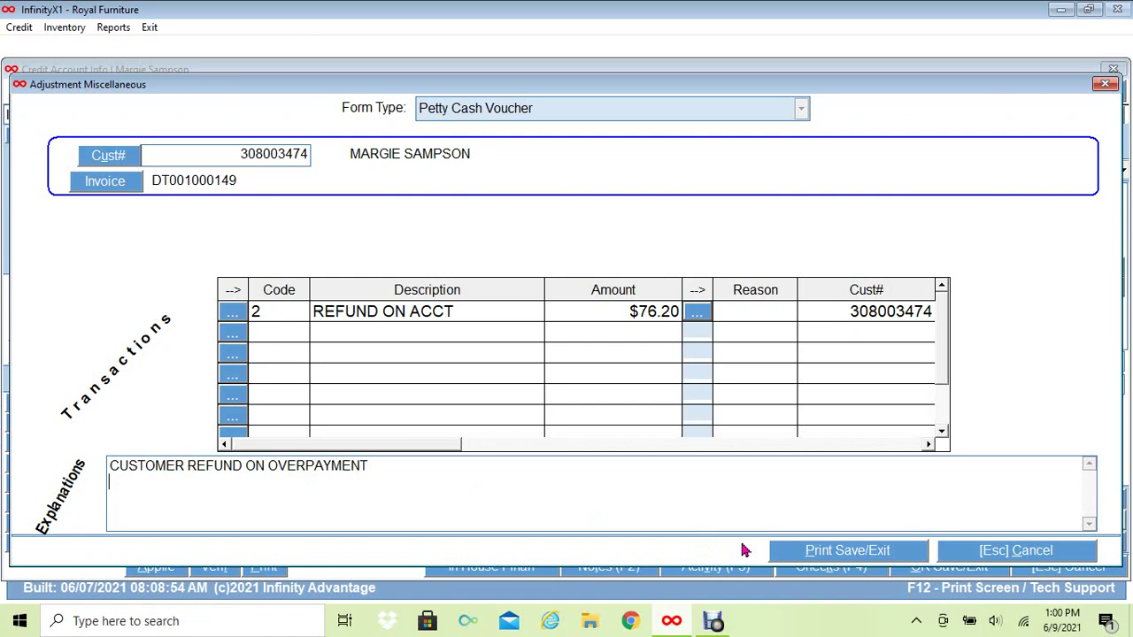
Save the voucher and scroll through its Petty Cash Voucher print preview.
click(806, 554)
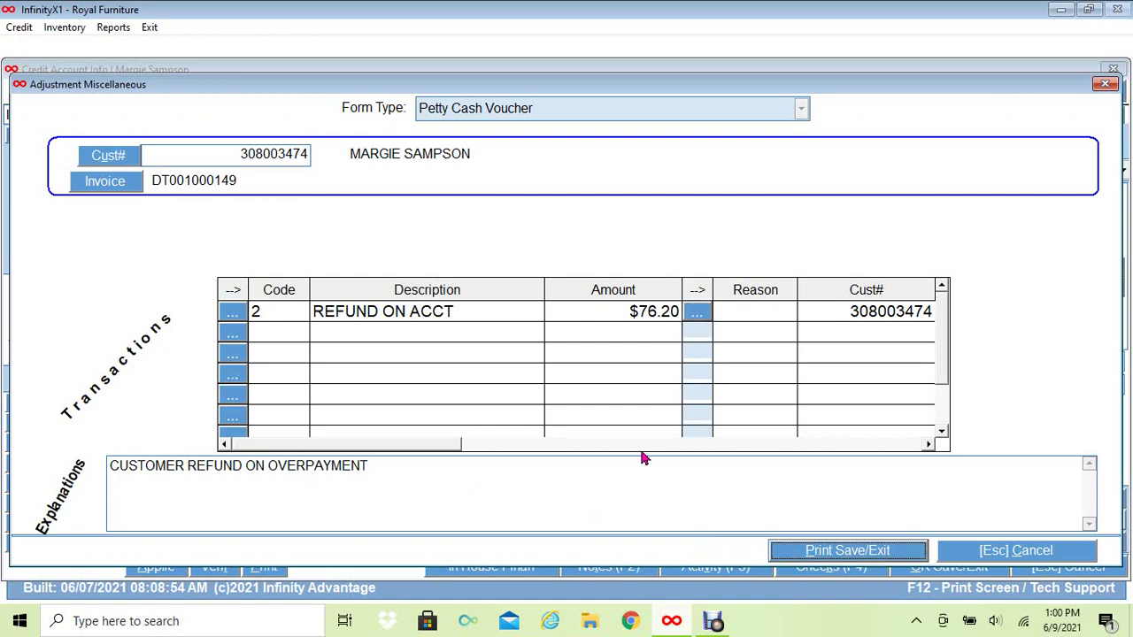
click(439, 402)
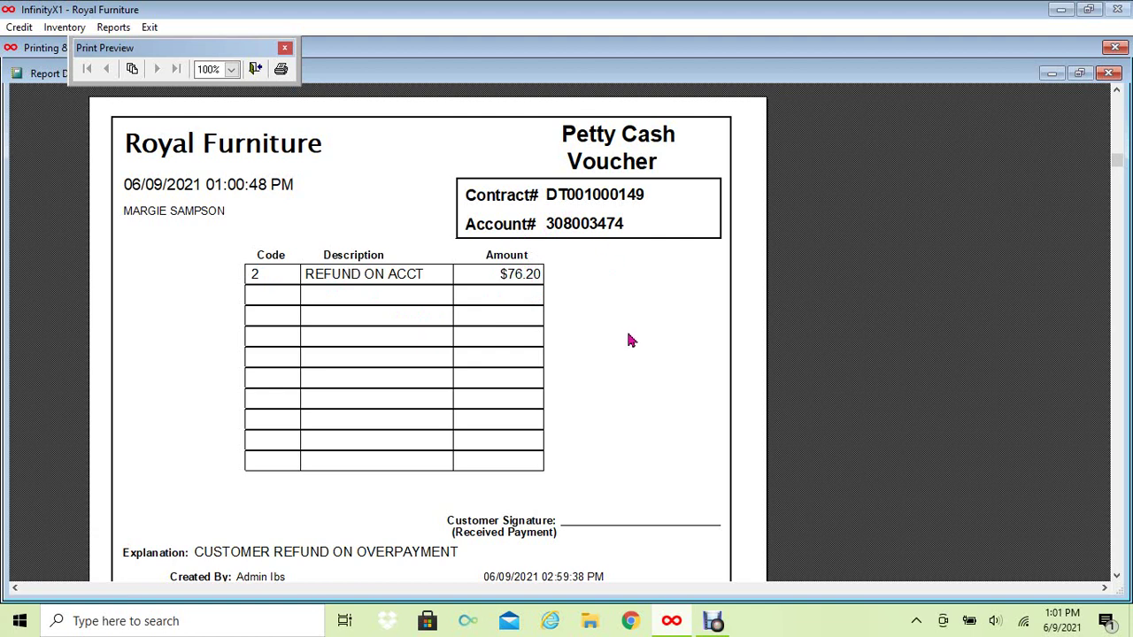
scroll(630, 340, down, 3)
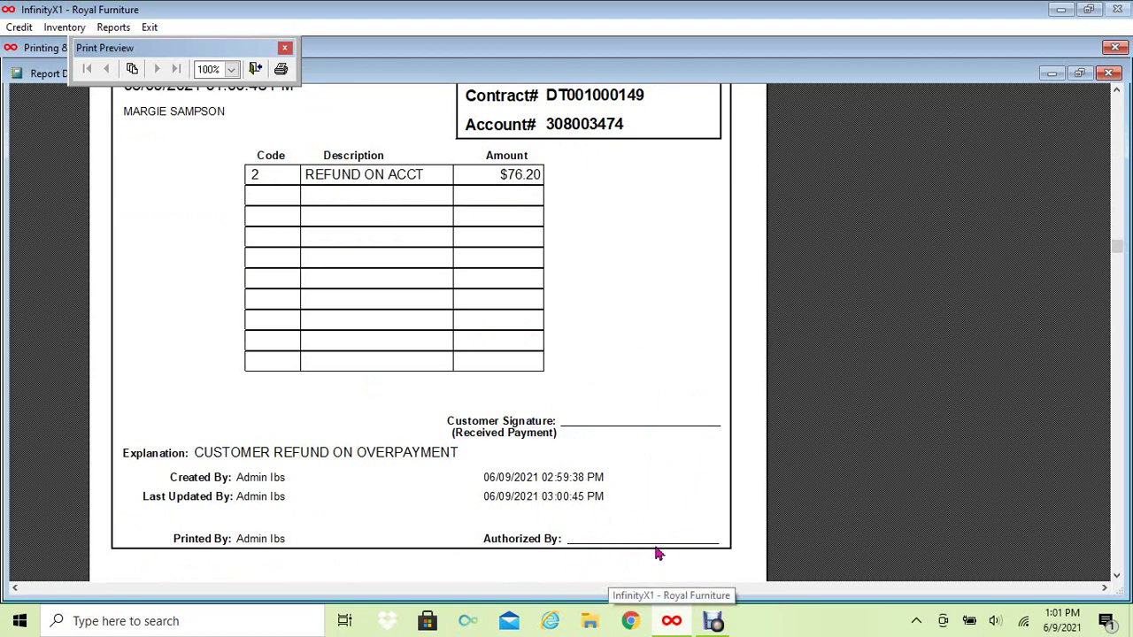
Close the preview and print the Petty Cash Voucher.
click(1113, 72)
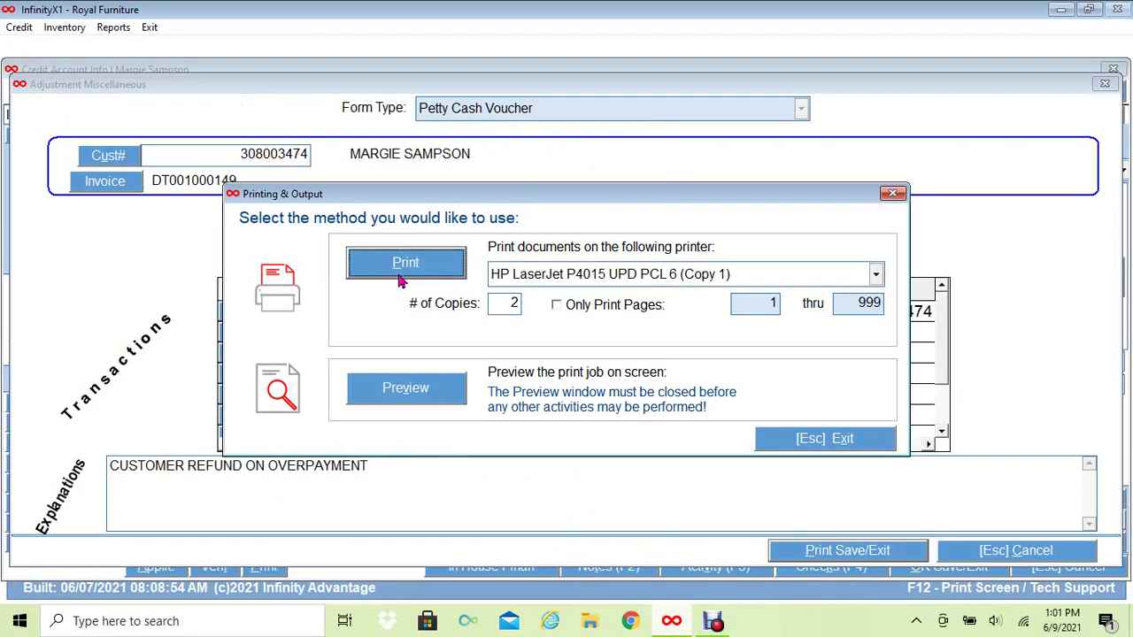
click(436, 271)
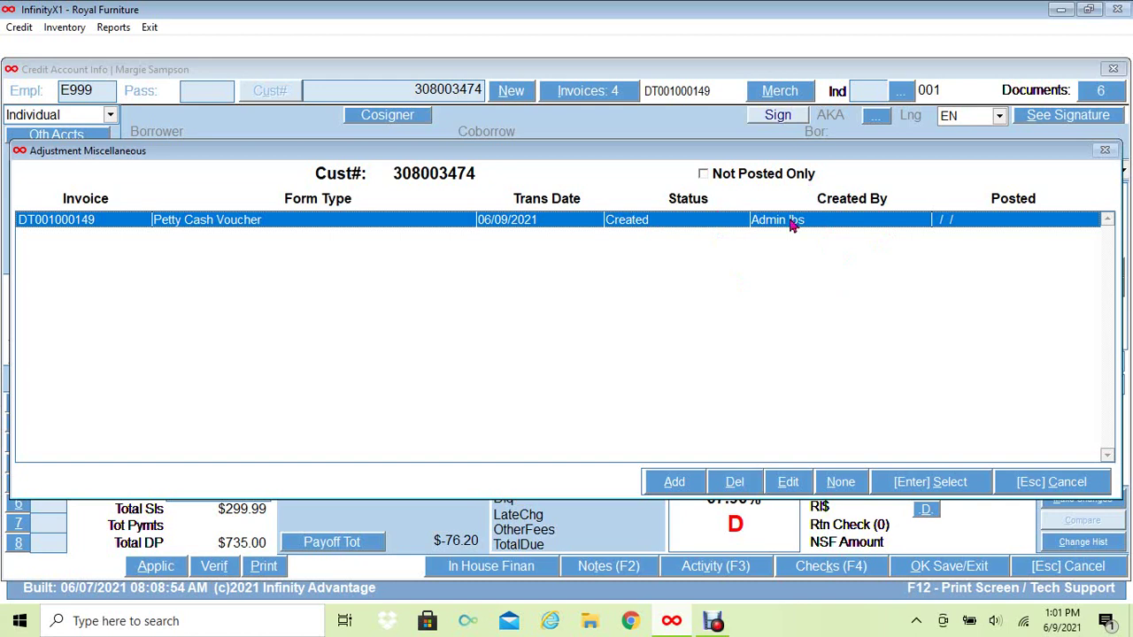
click(788, 485)
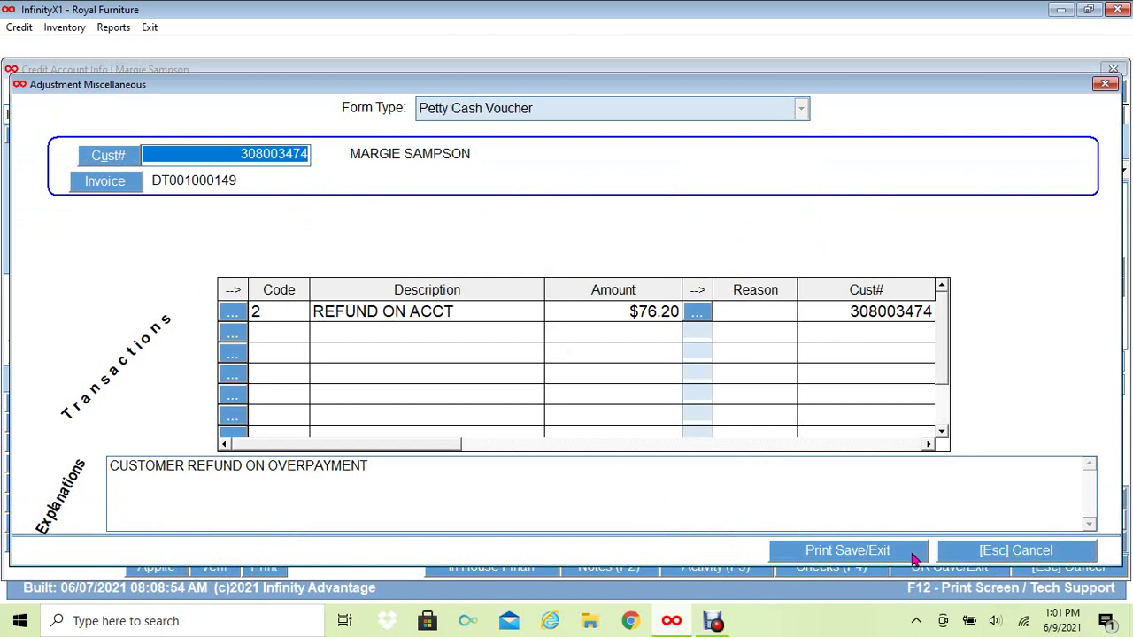
click(1005, 551)
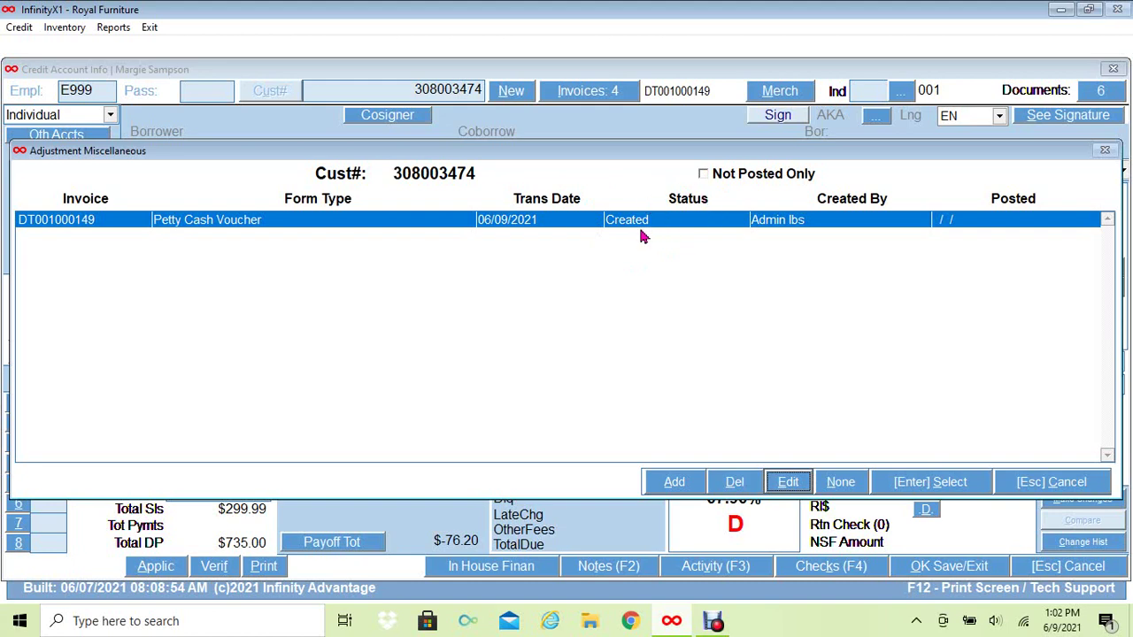
Close the adjustments list and the credit account, declining to save changes.
click(1050, 483)
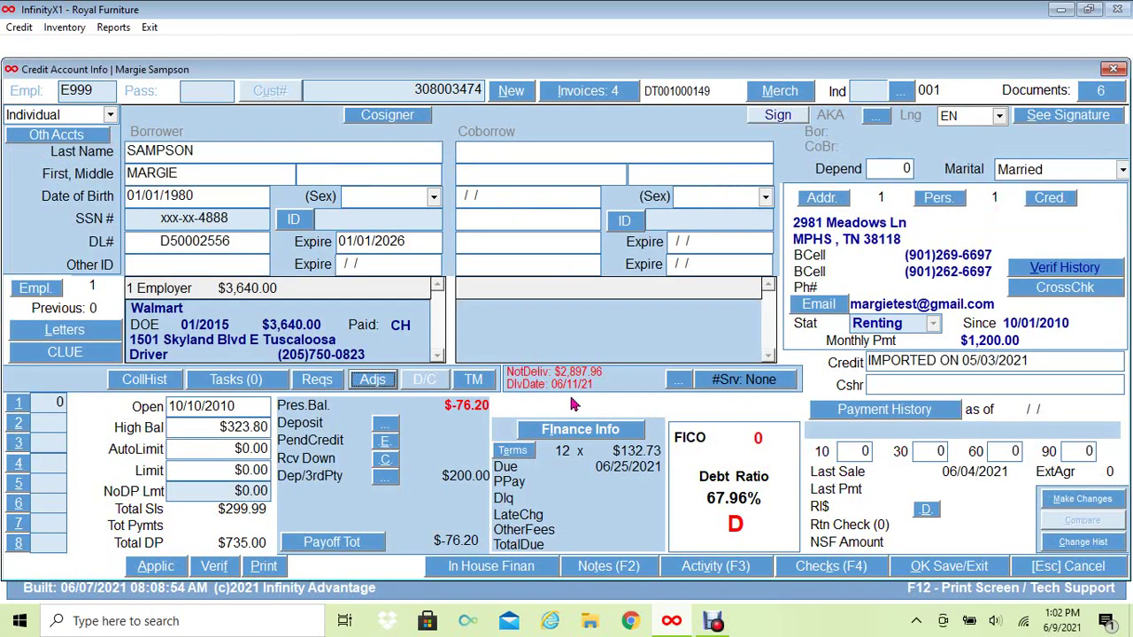
click(1048, 574)
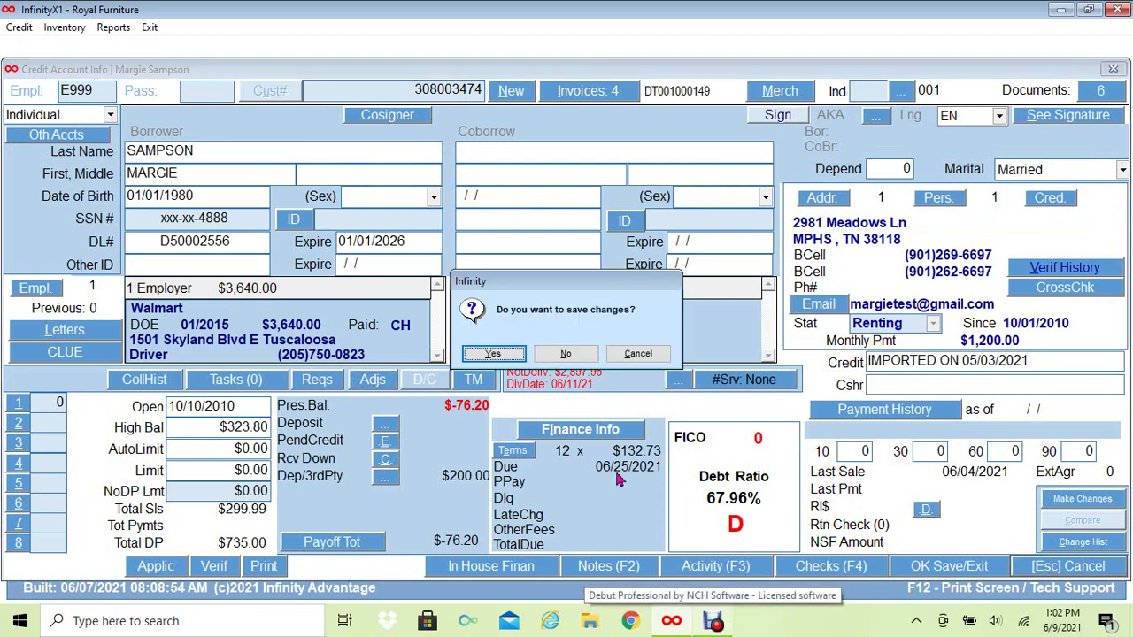
click(553, 357)
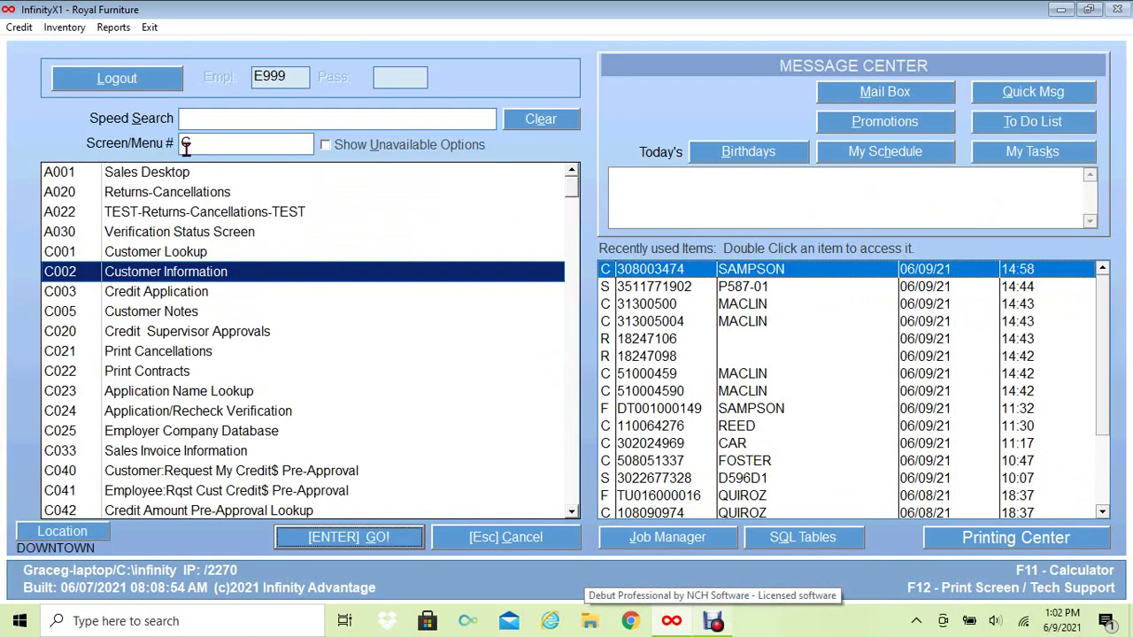
Open screen O001 Sales and Payments, unlock it with the password, and load the customer's account number.
click(181, 139)
key(BackSpace)
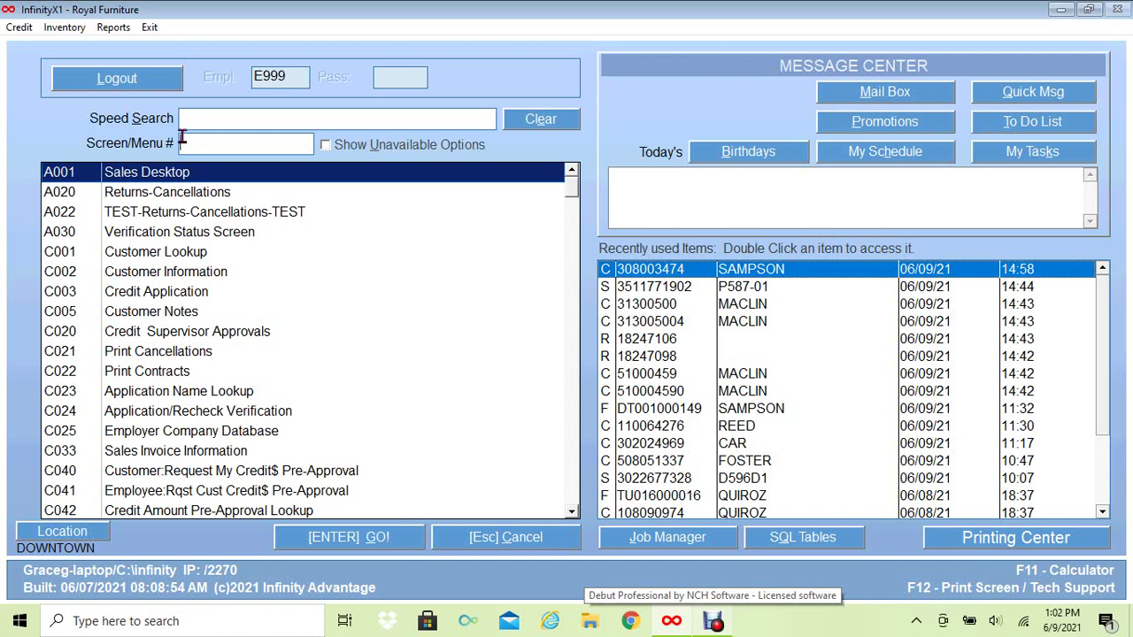
text(O001)
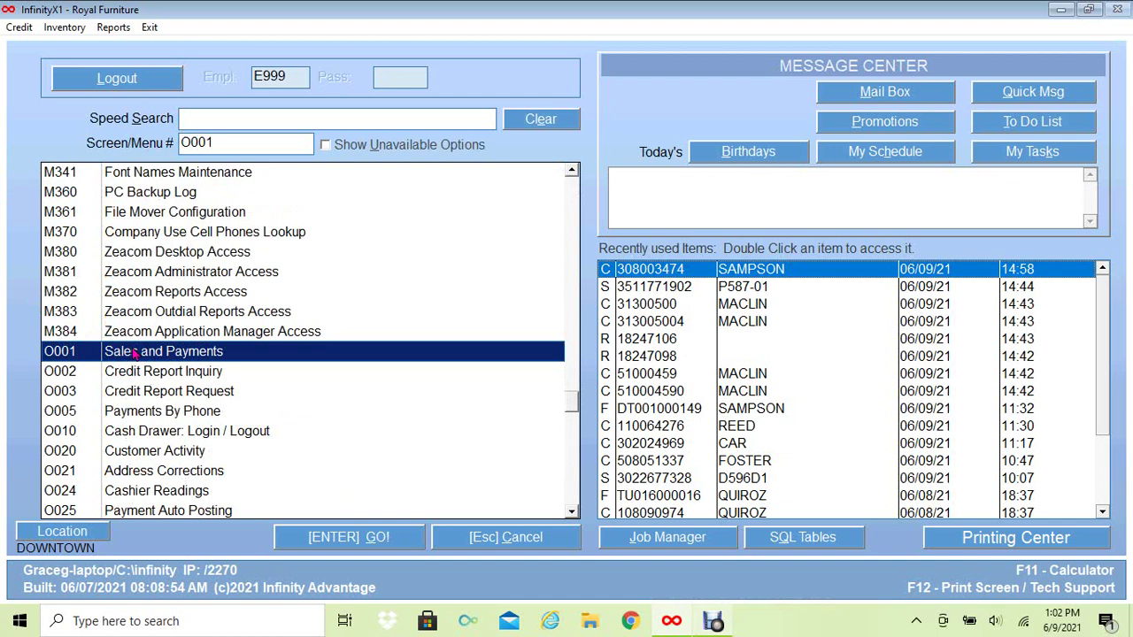
click(361, 540)
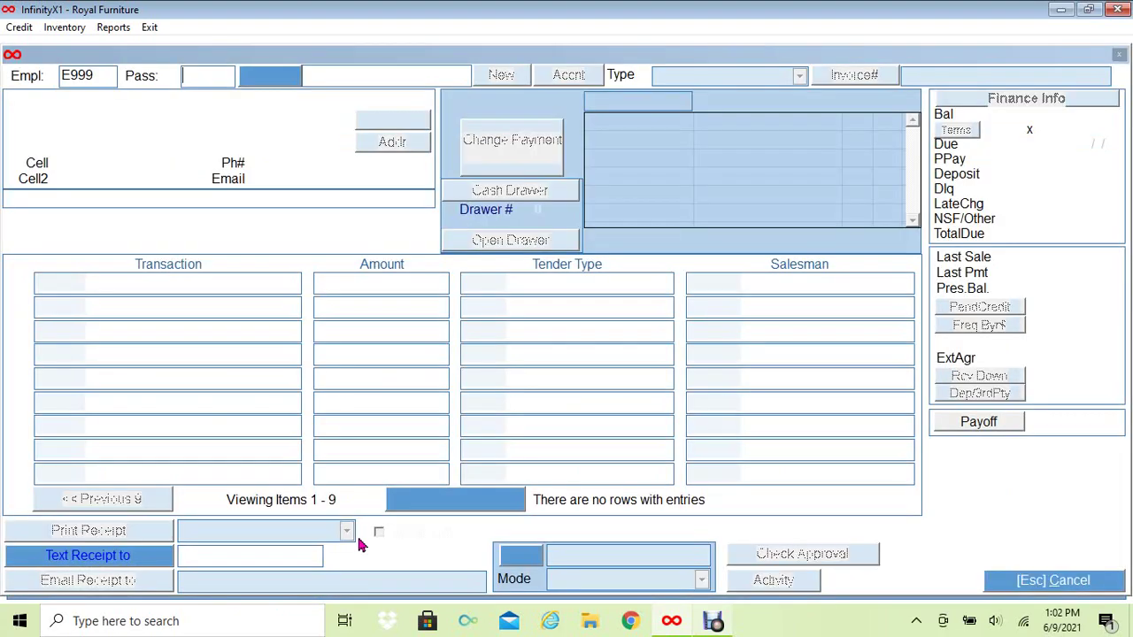
text(****)
key(Return)
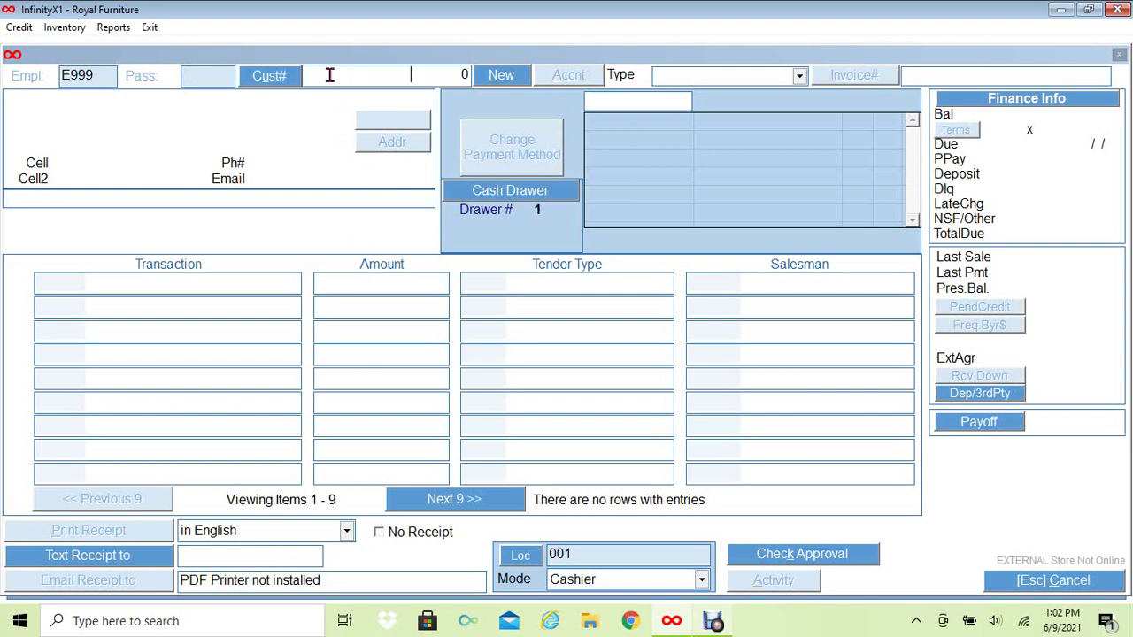
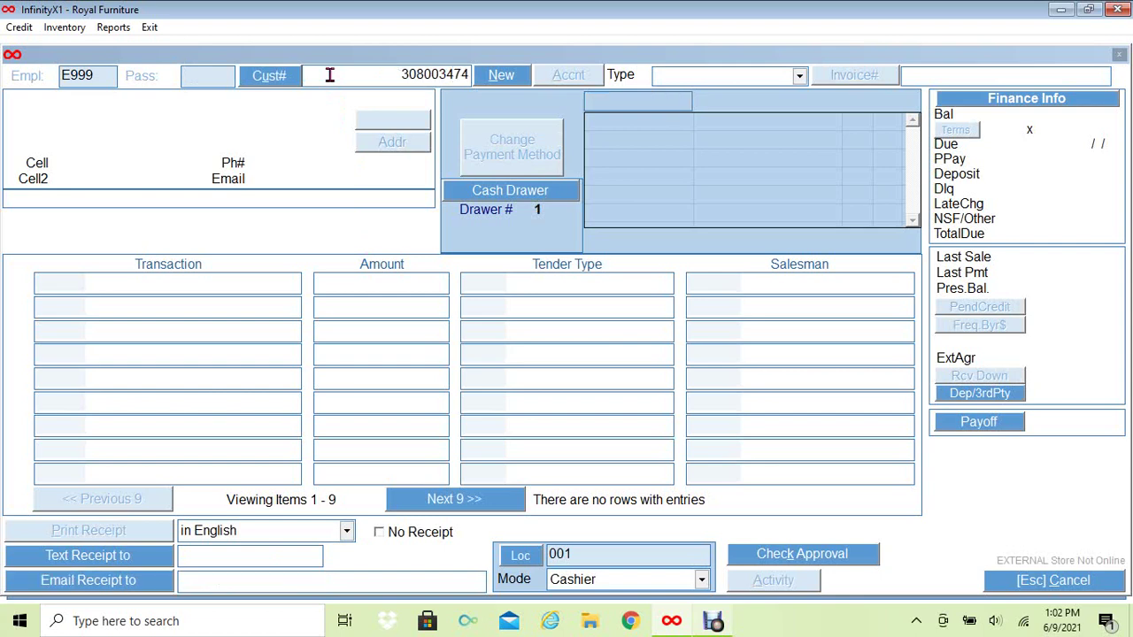
key(Return)
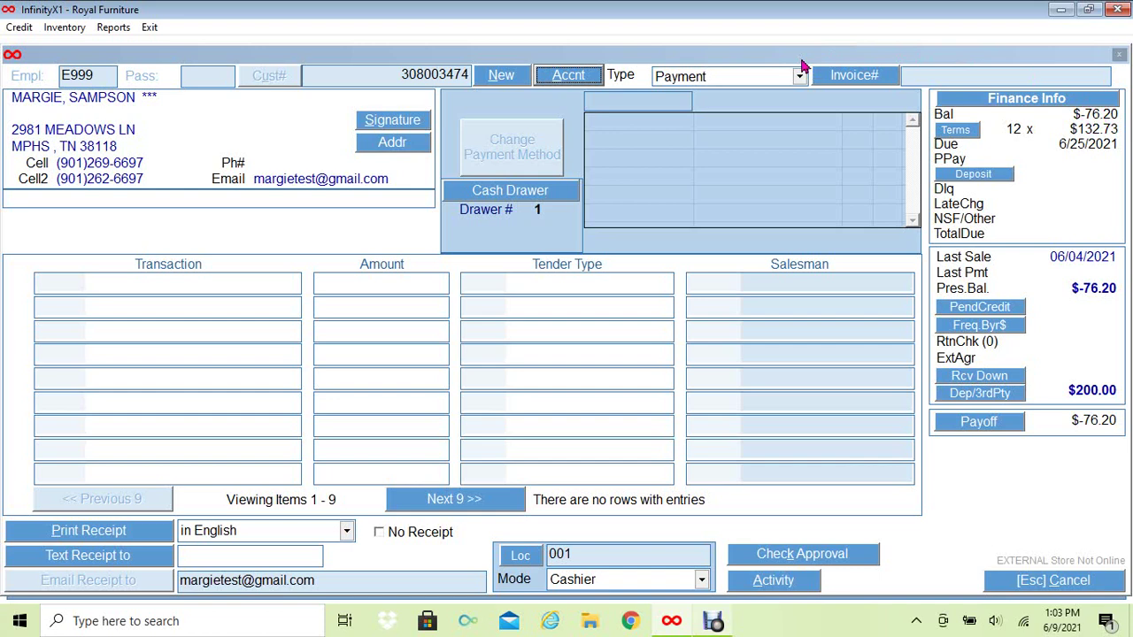
Set the transaction type to Adjustment and select the customer's Petty Cash Voucher.
click(800, 78)
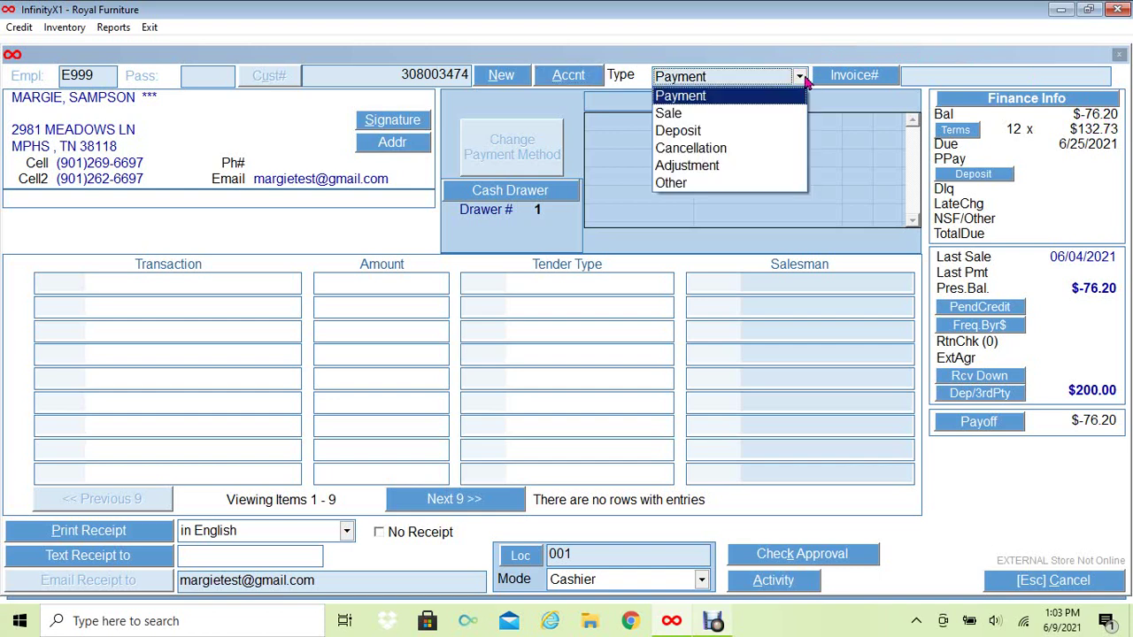
click(678, 165)
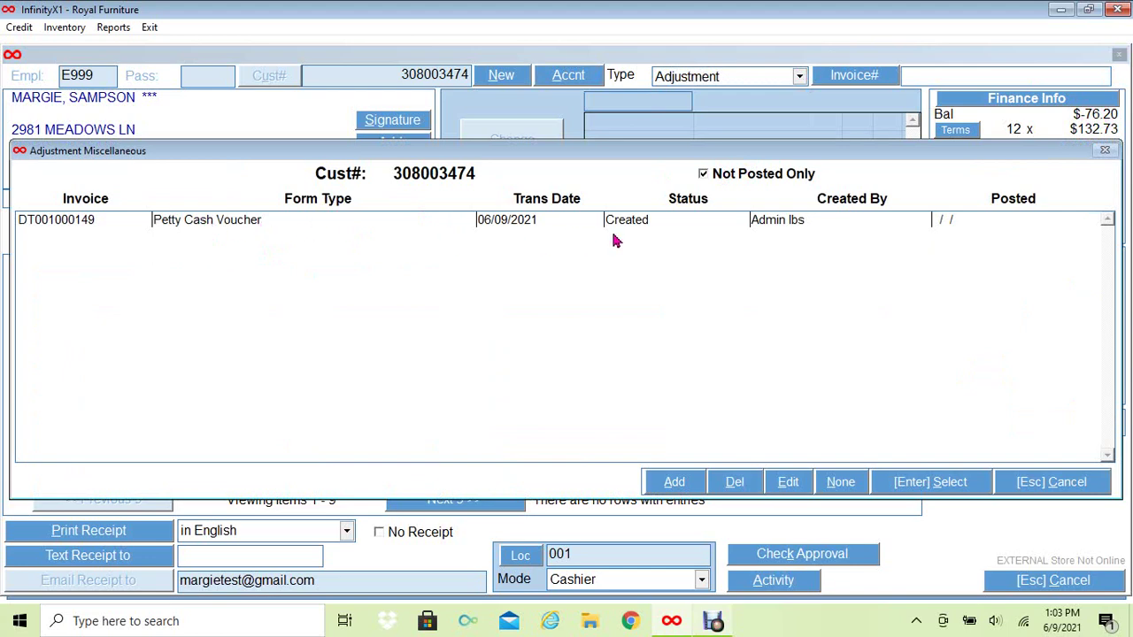
click(501, 228)
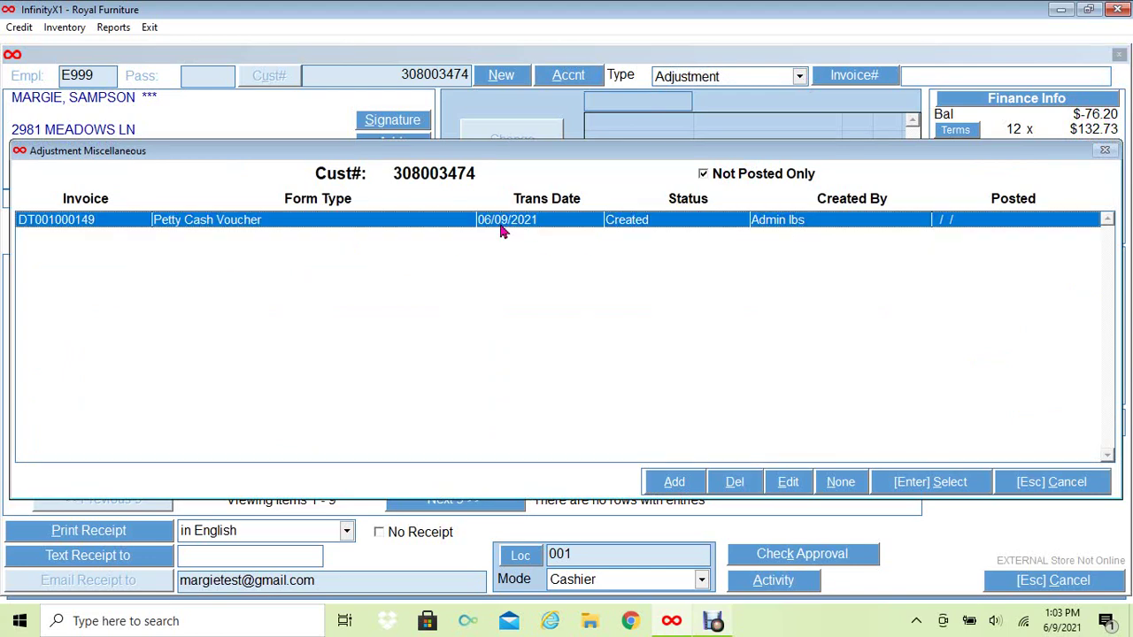
click(915, 485)
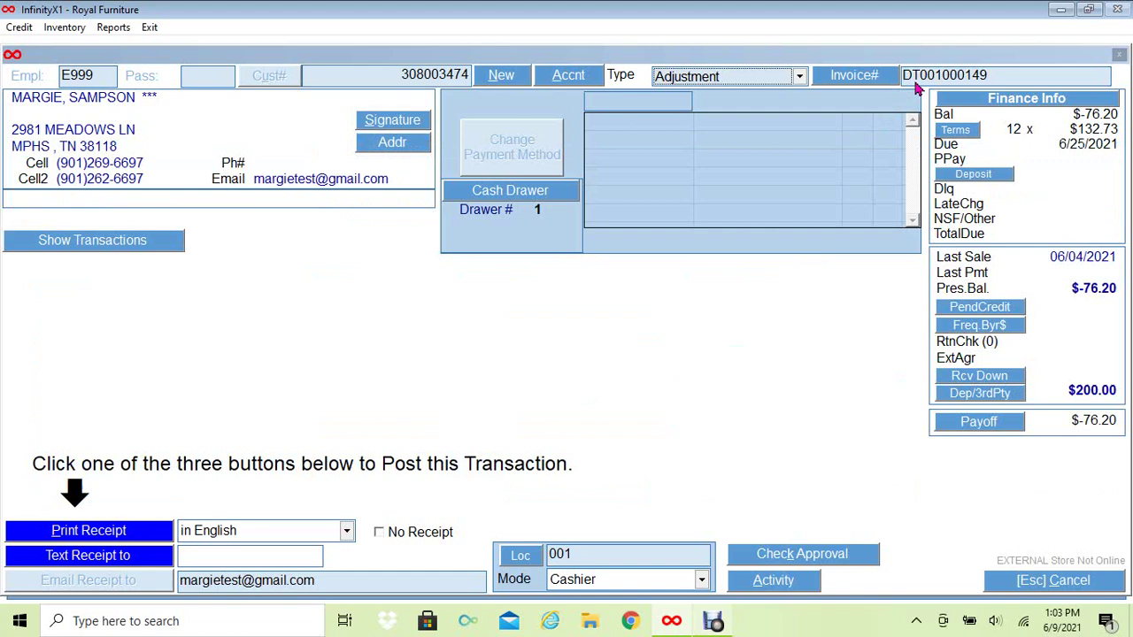
Set the REFUND ON ACCT line's tender type to CY CASH and post it with Print Receipt.
click(97, 248)
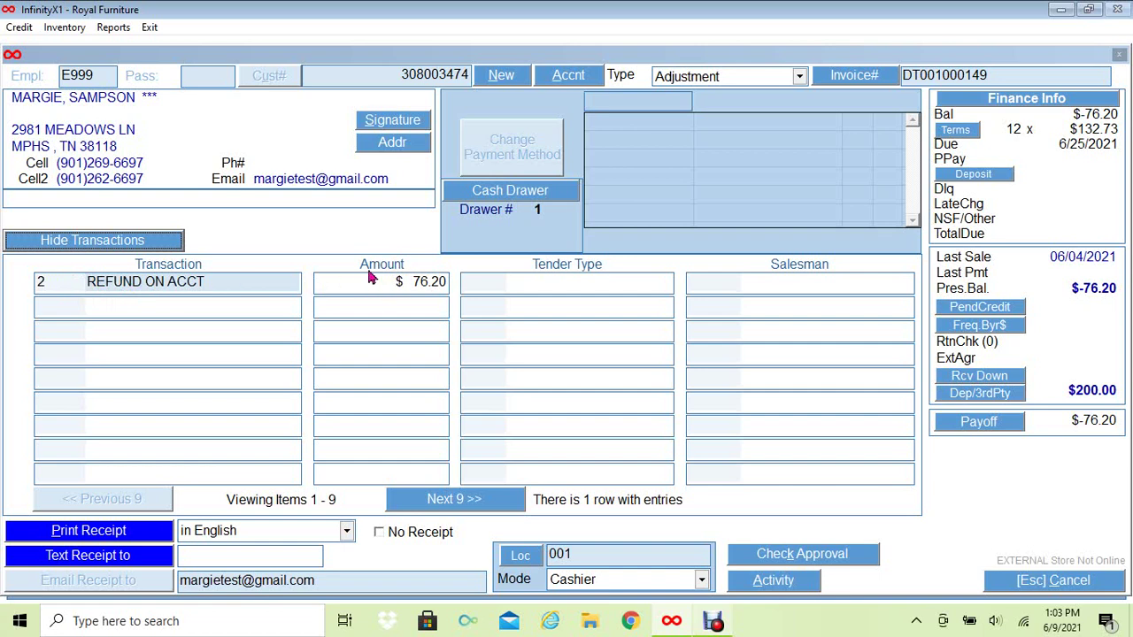
click(526, 282)
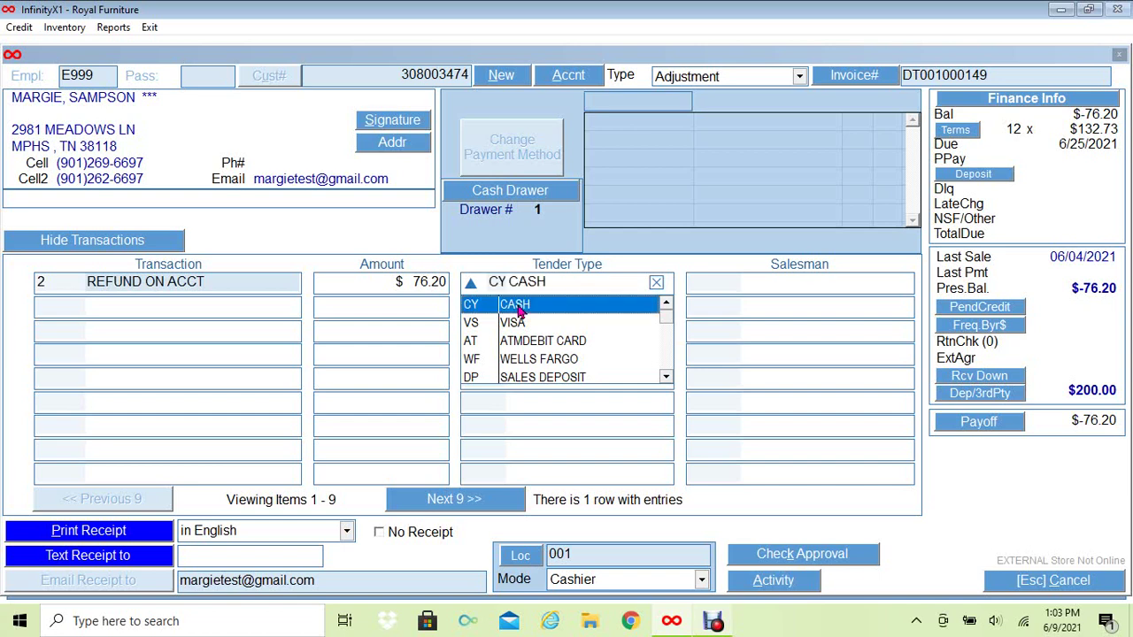
click(522, 308)
click(525, 283)
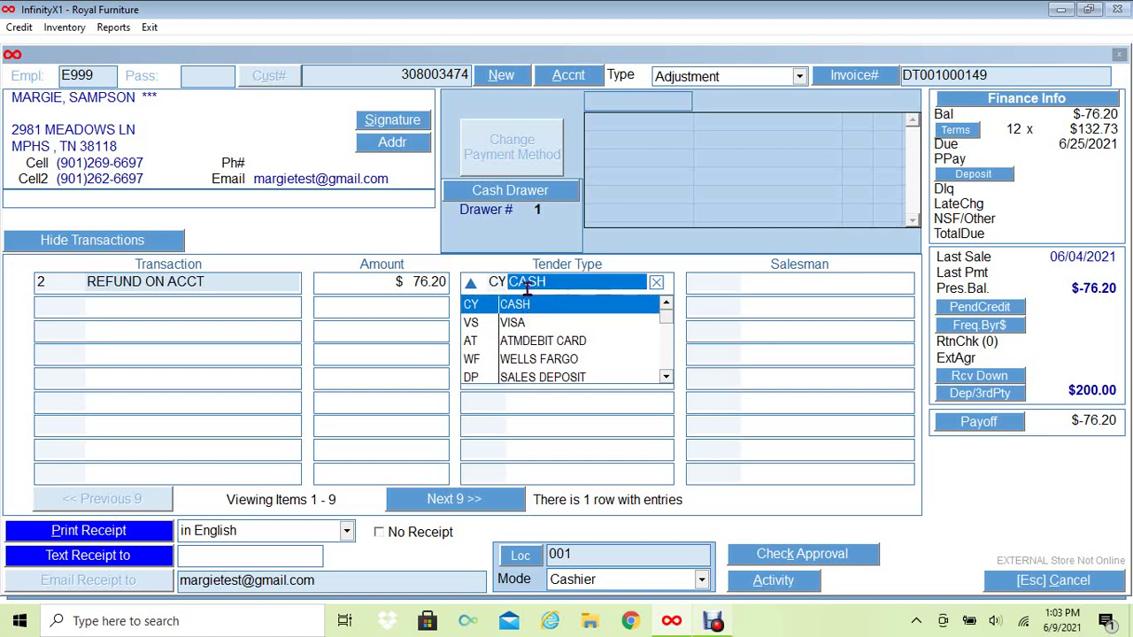
click(518, 304)
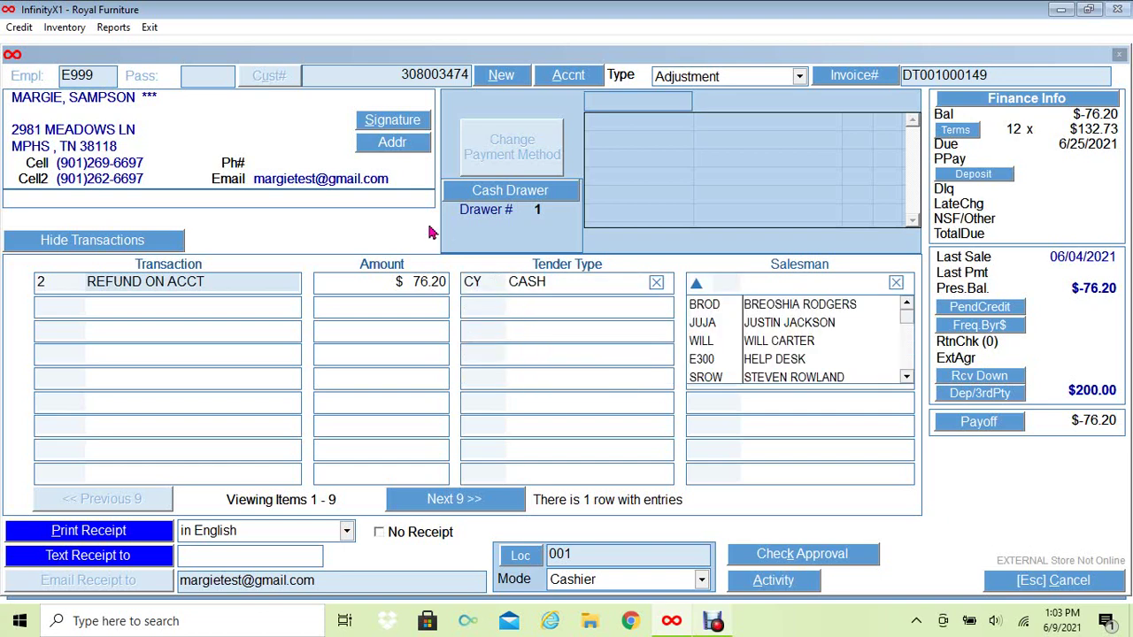
click(104, 533)
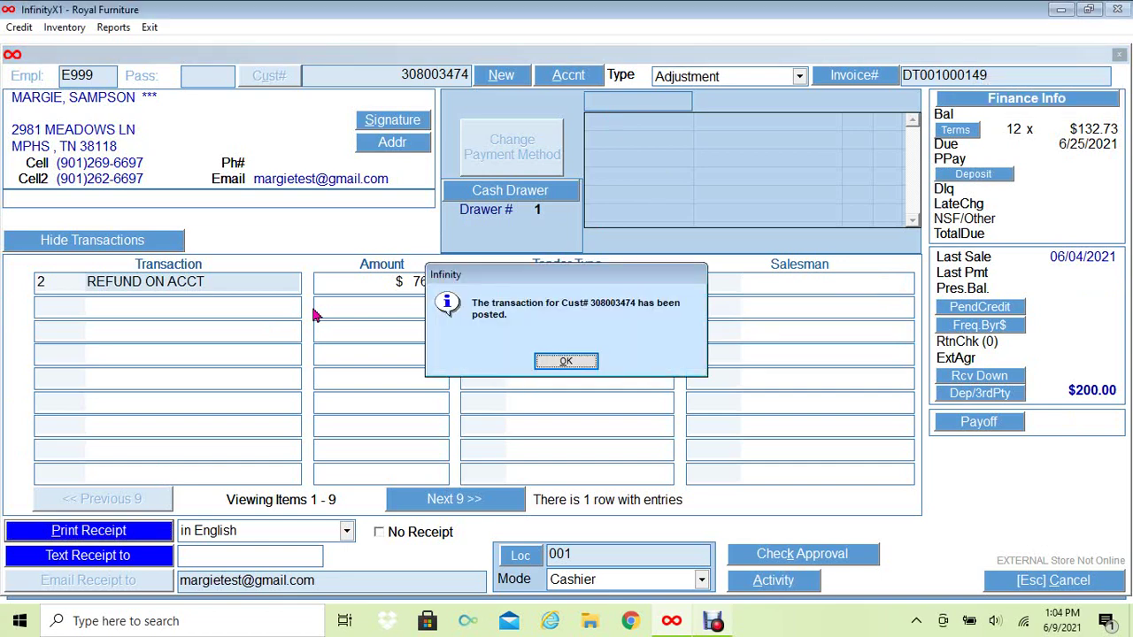
Acknowledge the posting, then verify the activity history shows the $76.20 Refund with CY cash tender.
click(566, 363)
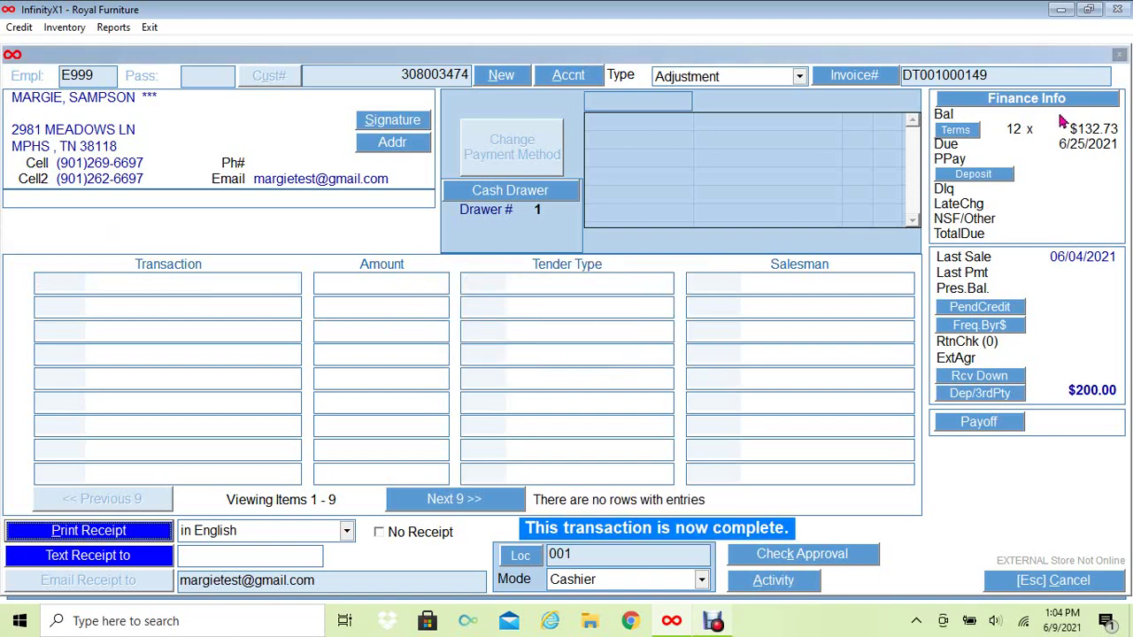
click(773, 580)
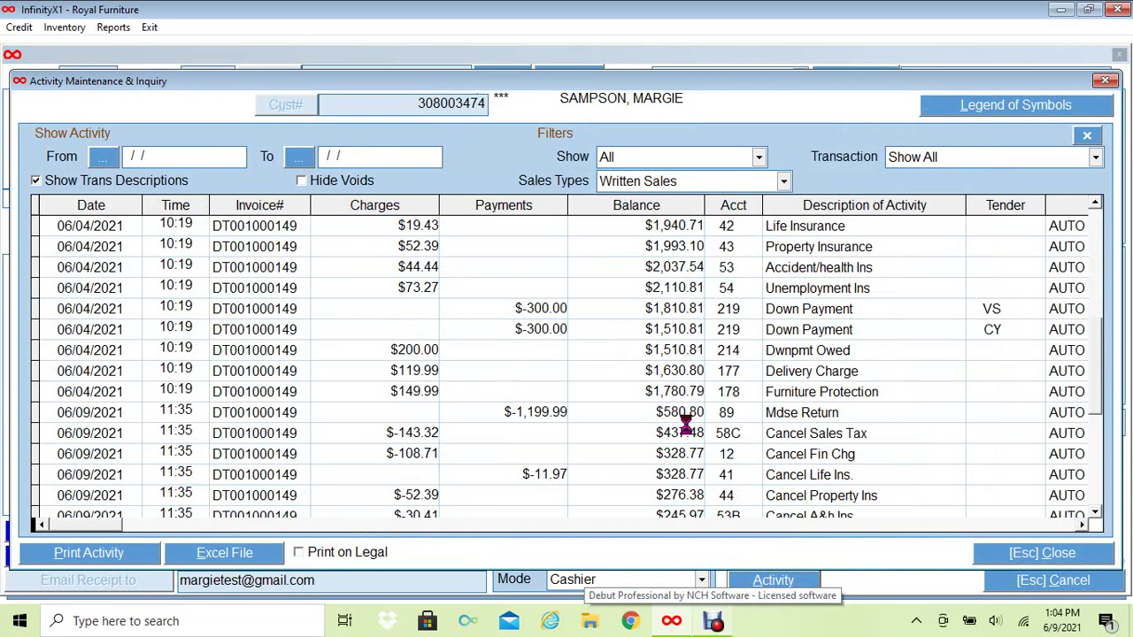
click(601, 328)
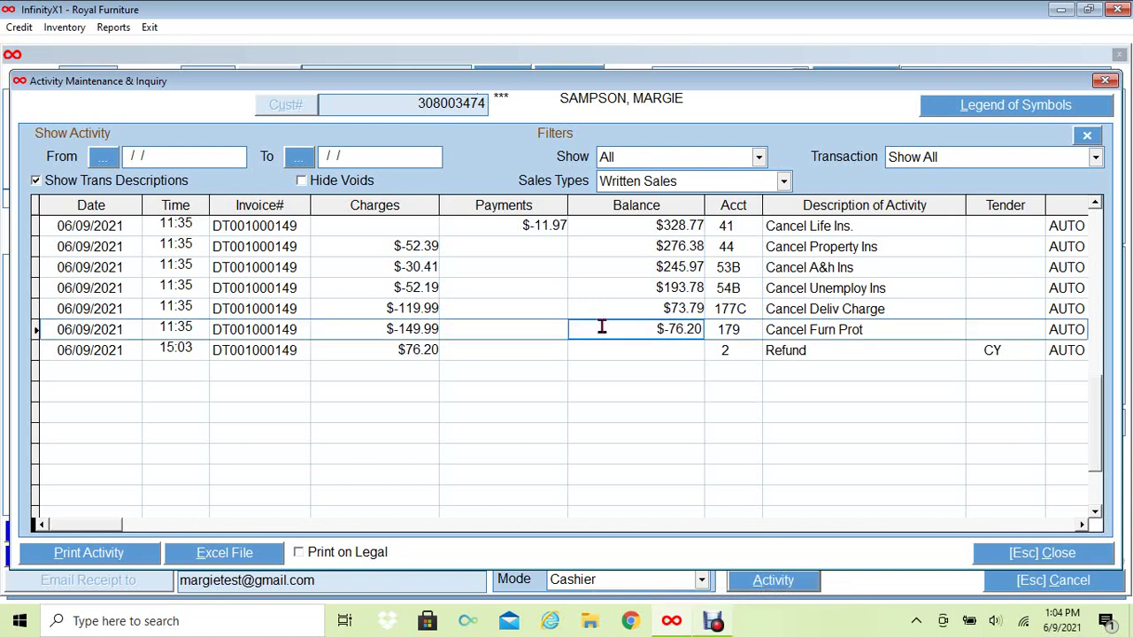
click(734, 351)
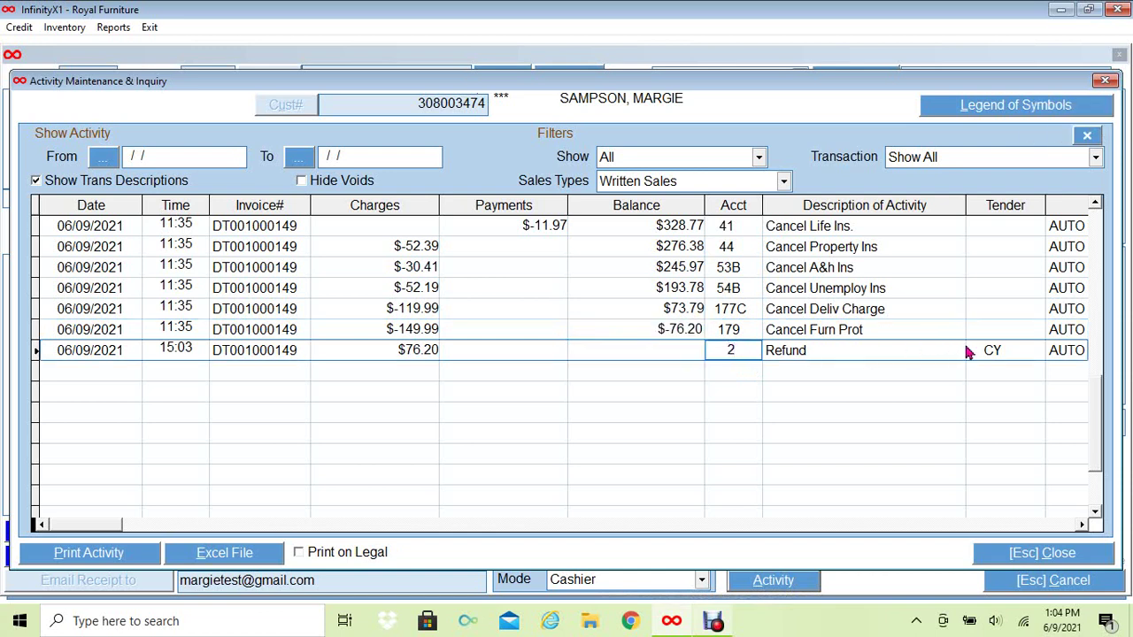
click(978, 351)
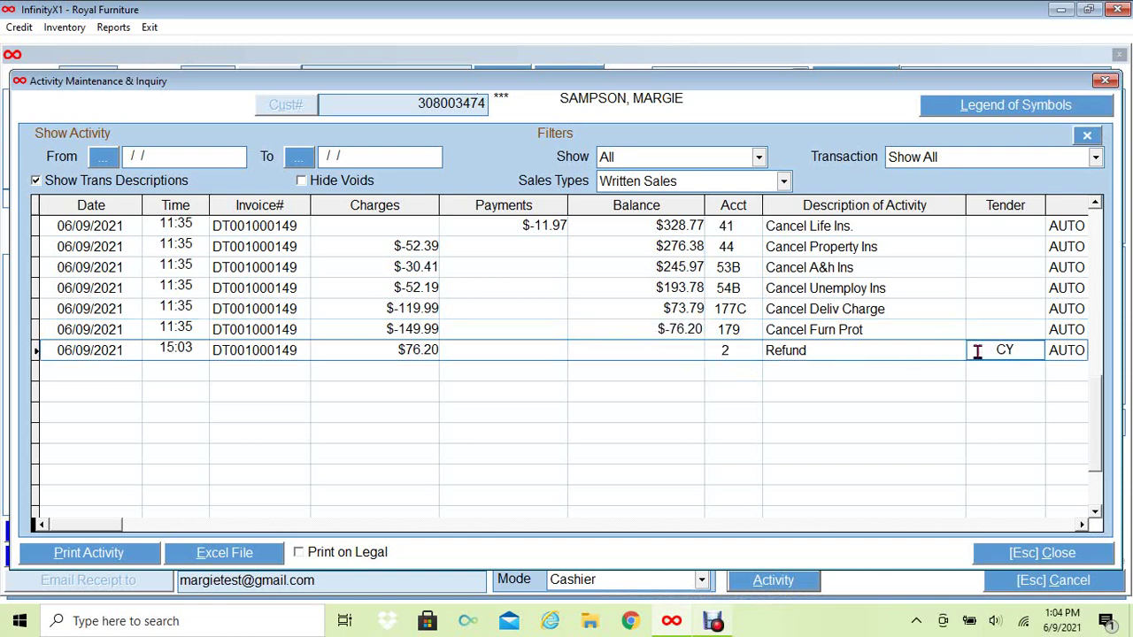
click(1012, 556)
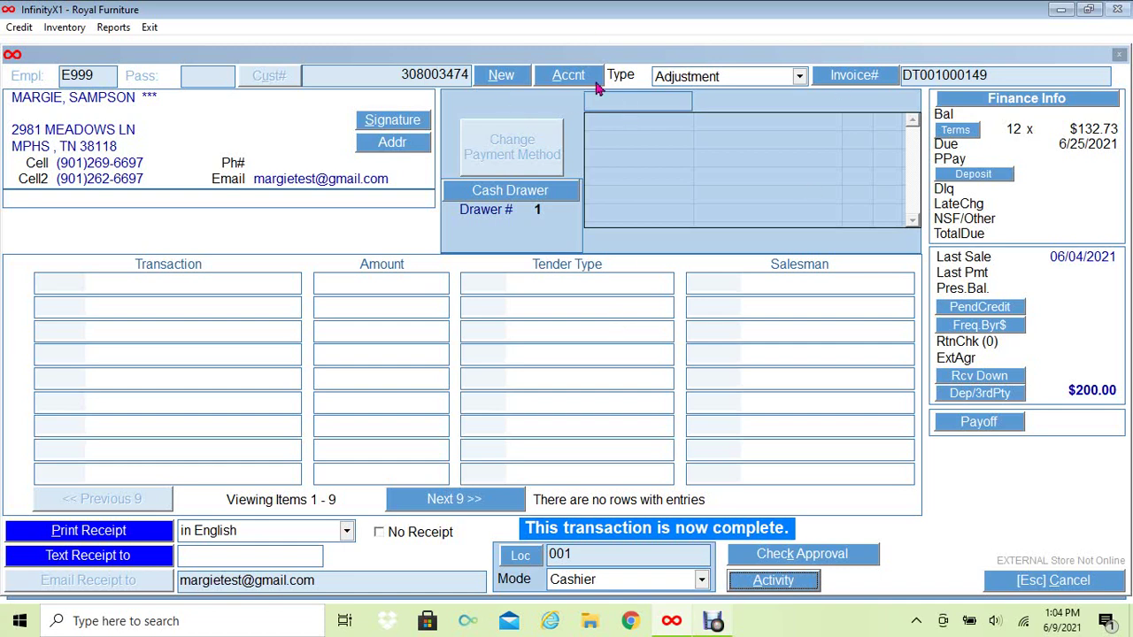
click(565, 78)
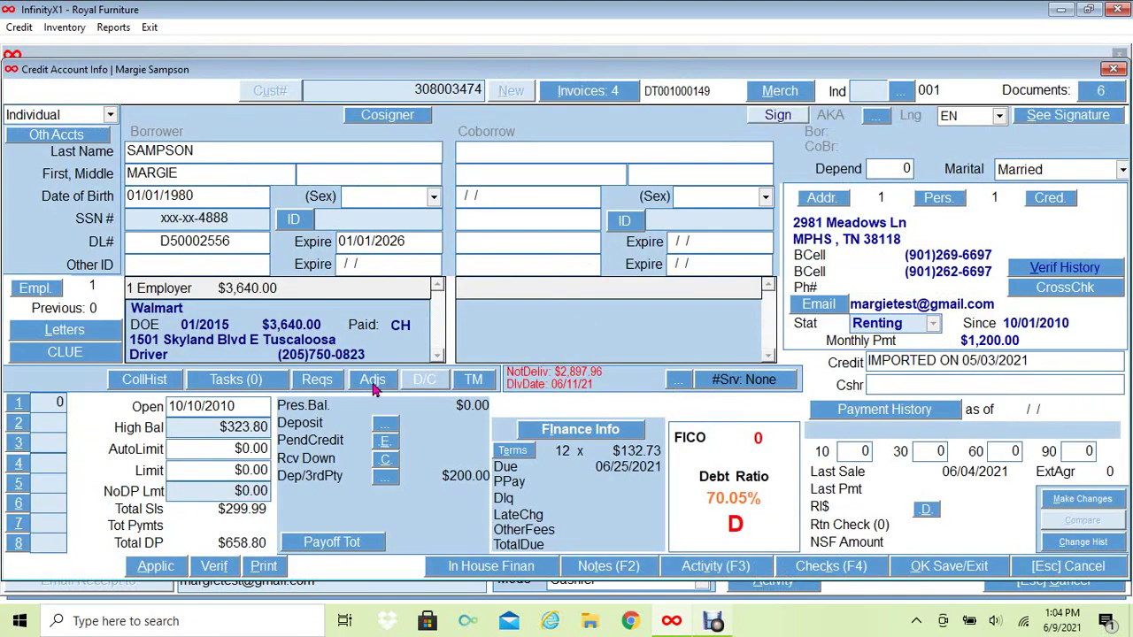
click(372, 383)
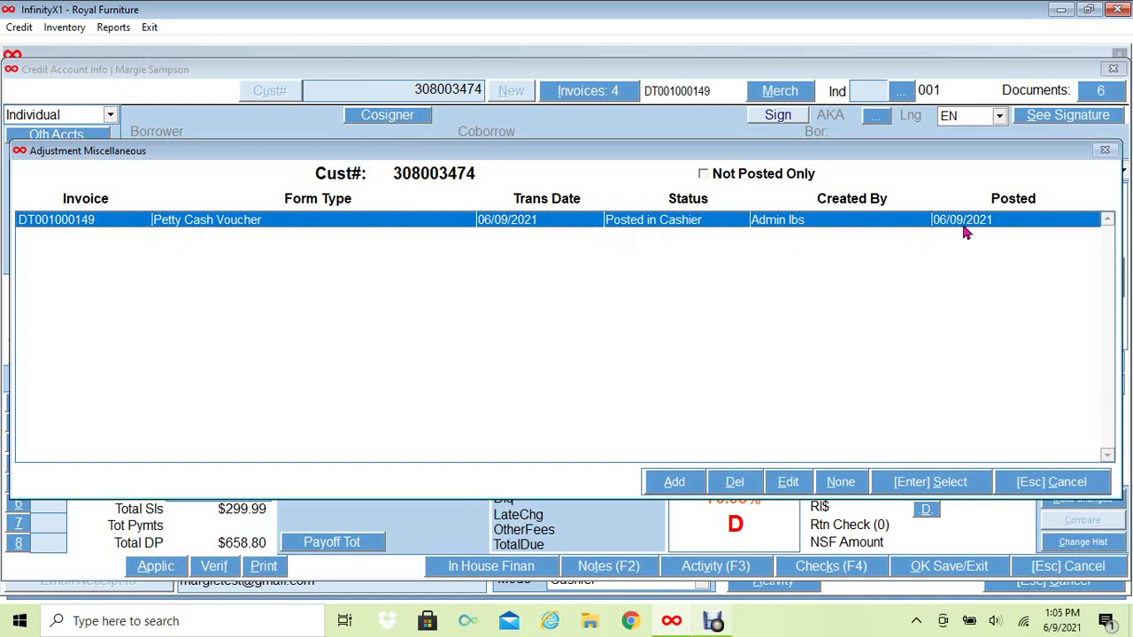
click(790, 483)
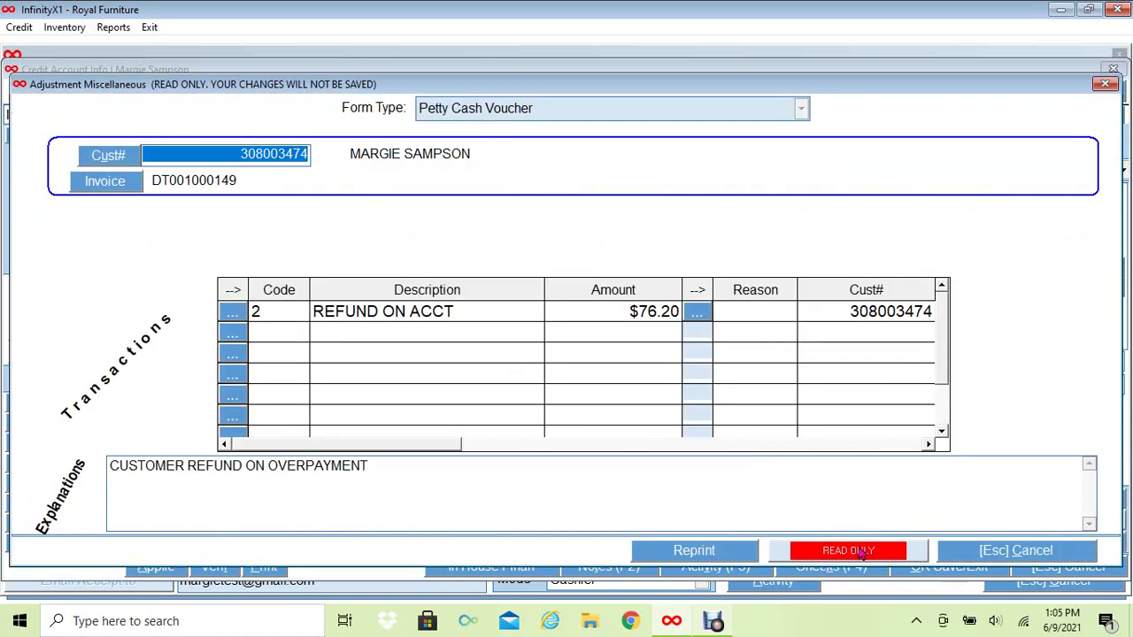
click(1054, 557)
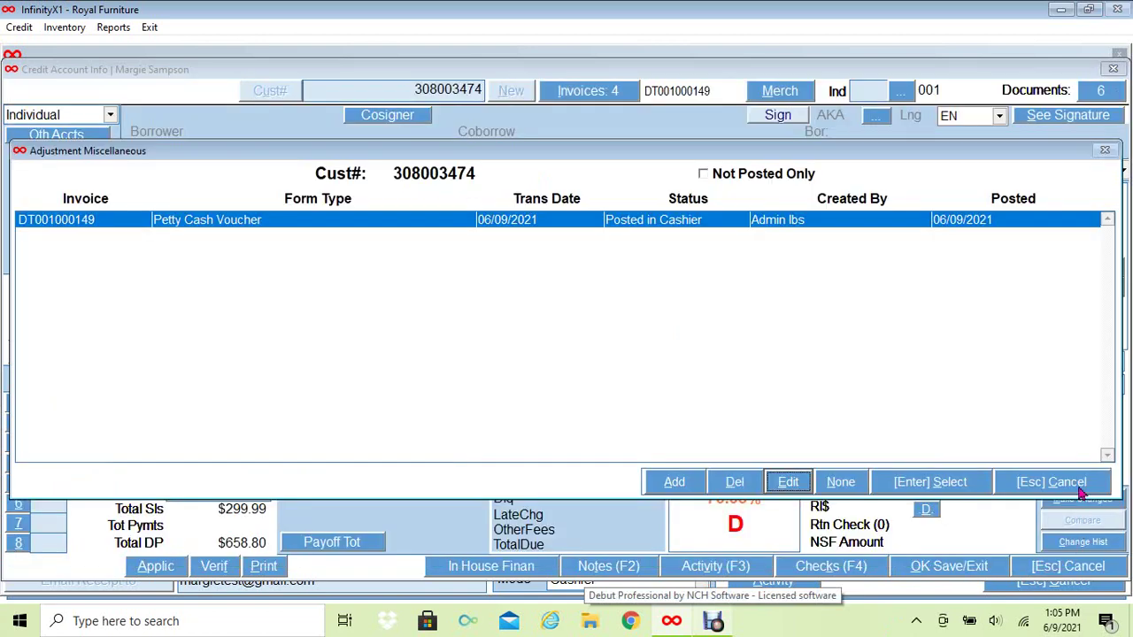
click(1078, 485)
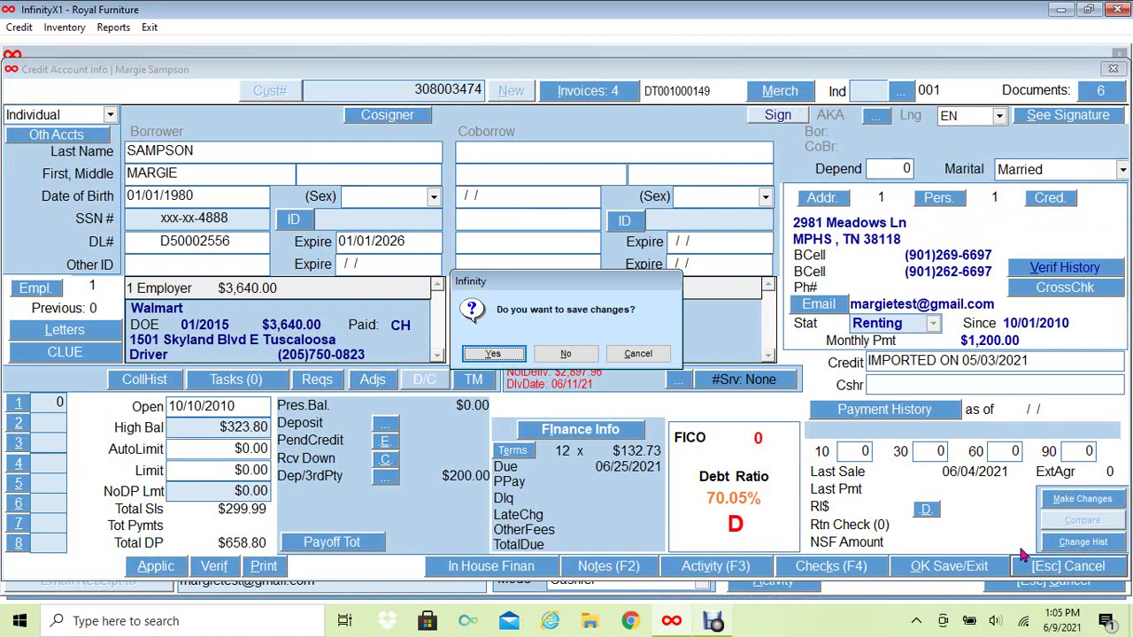
click(573, 355)
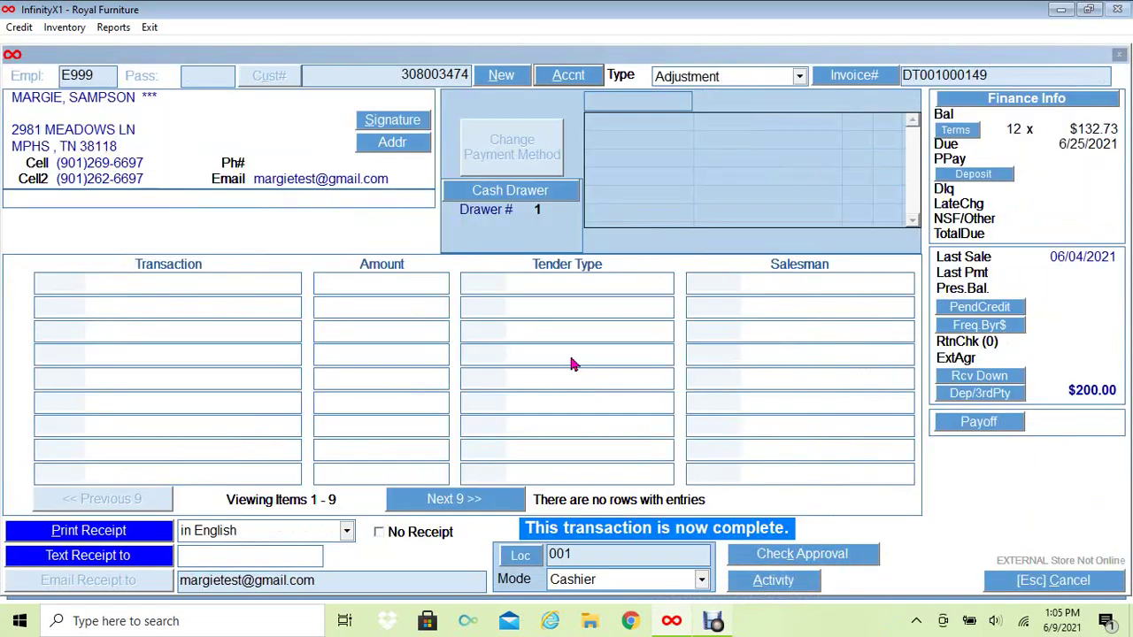